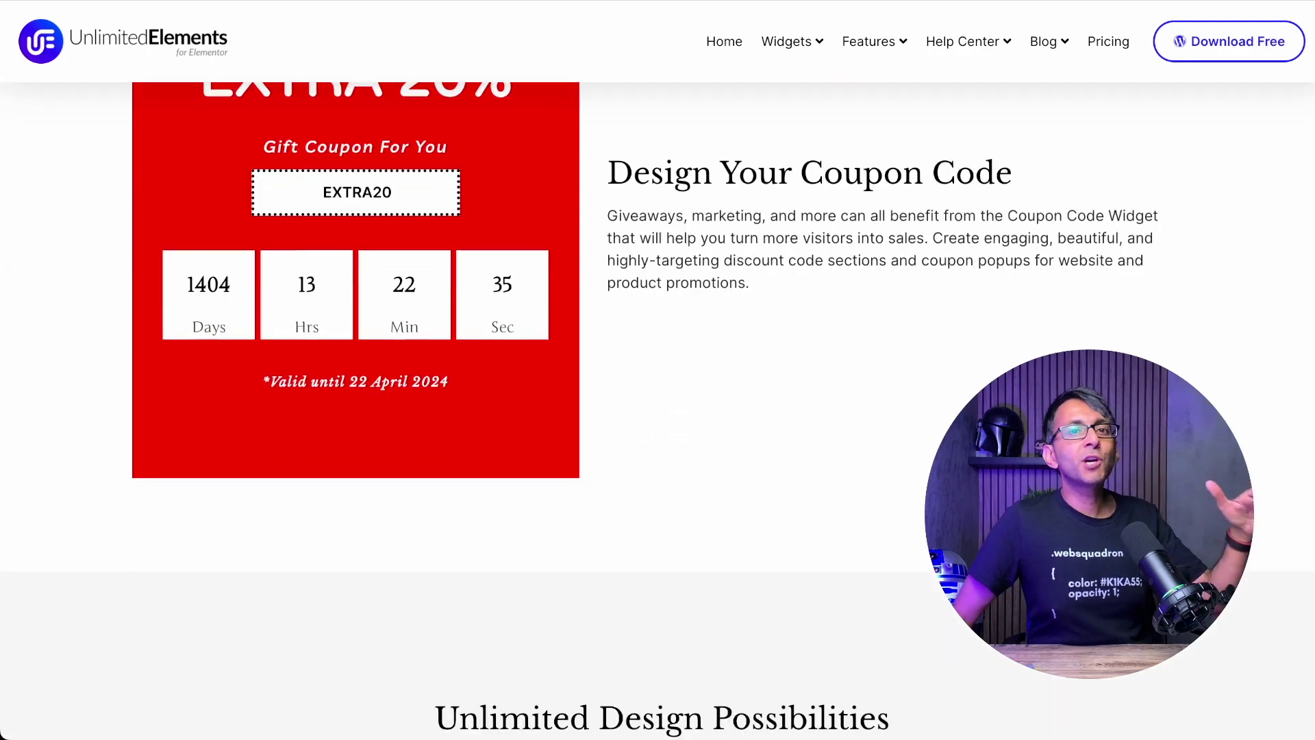
Browse the coupon demo designs and copy the black Half price sample code to see 'Copied!'
scroll(657, 411, down, 18)
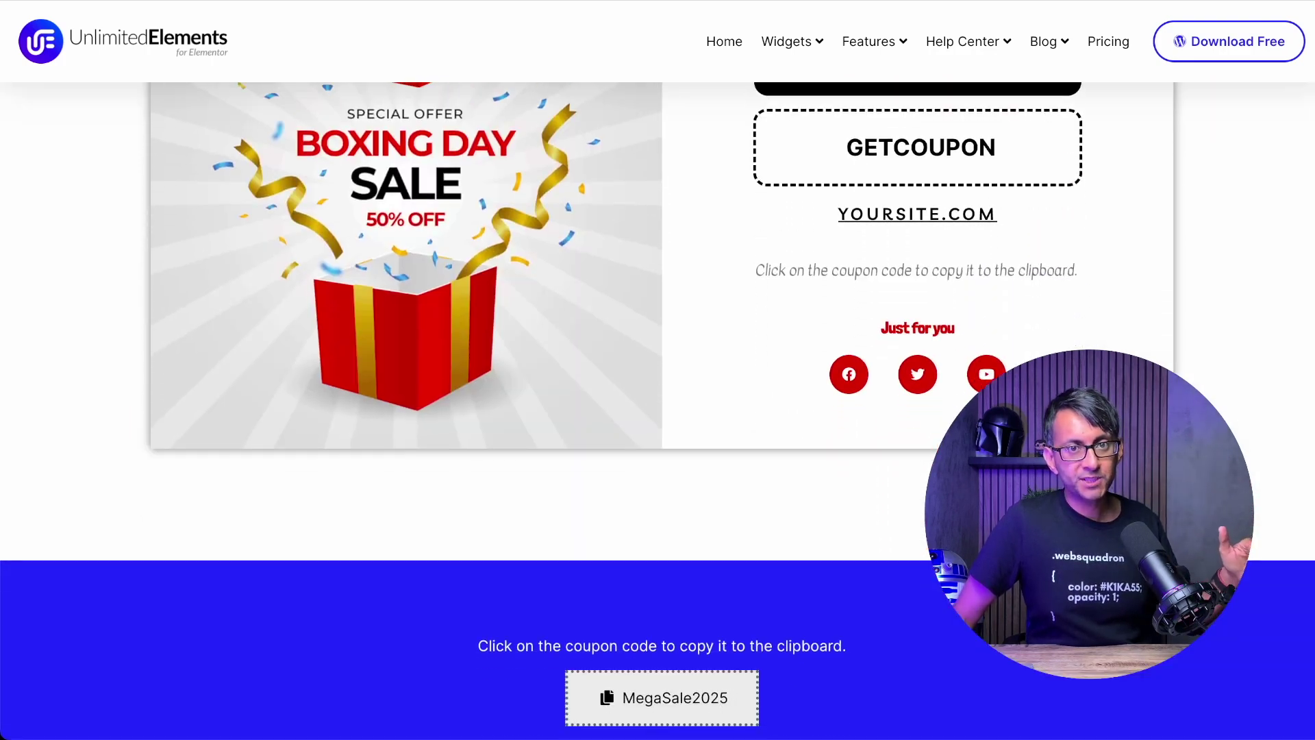
scroll(658, 411, down, 8)
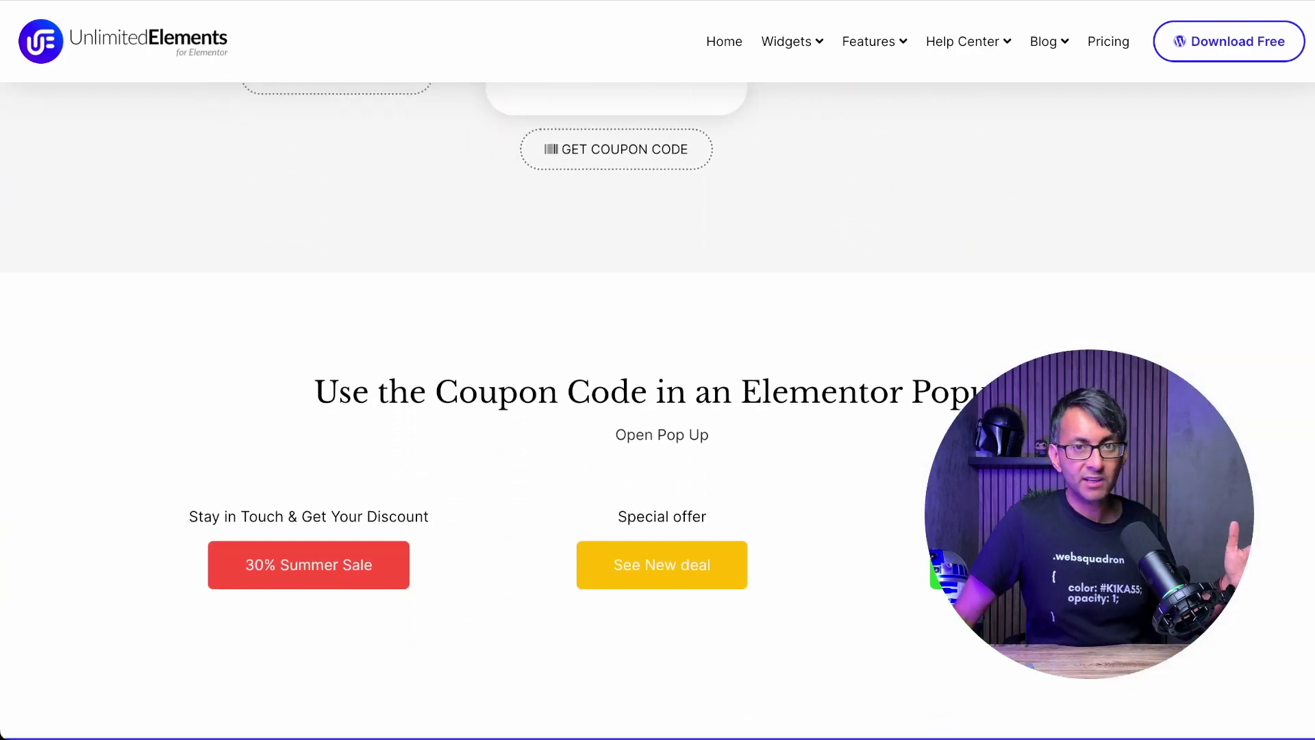
scroll(658, 411, down, 8)
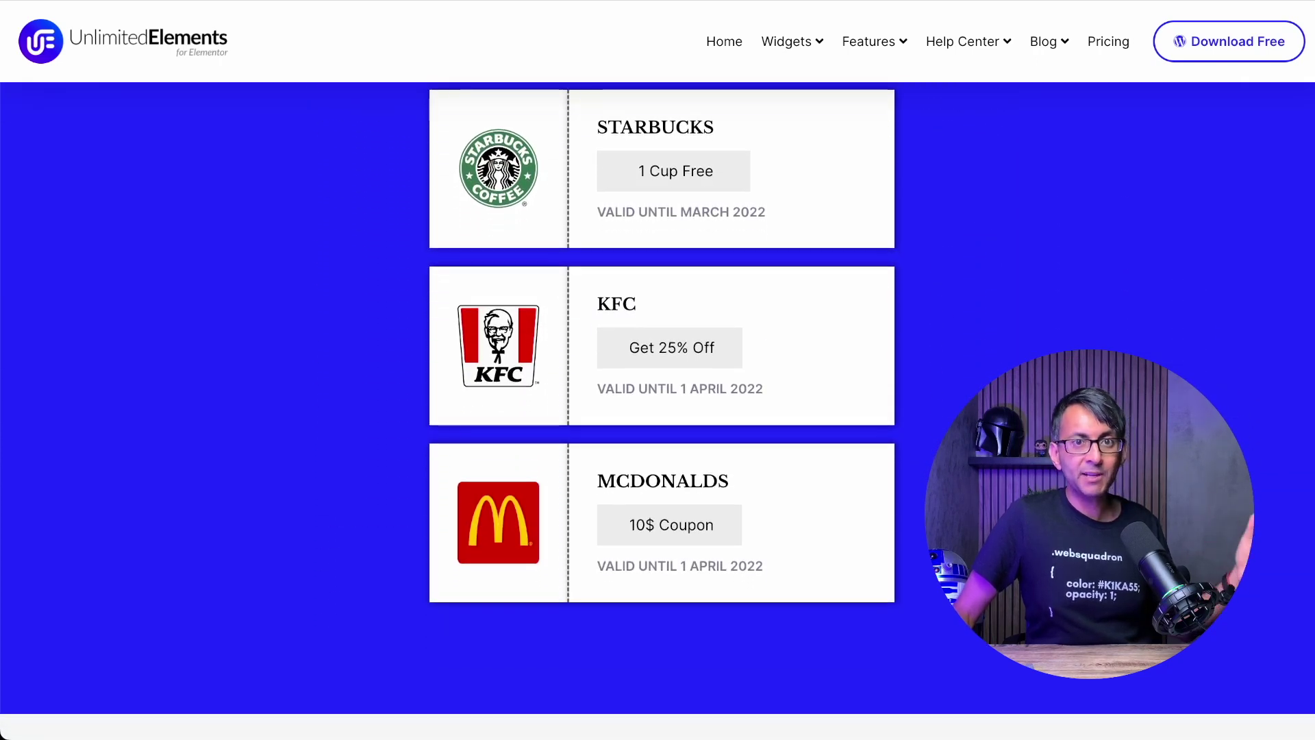
scroll(657, 411, down, 8)
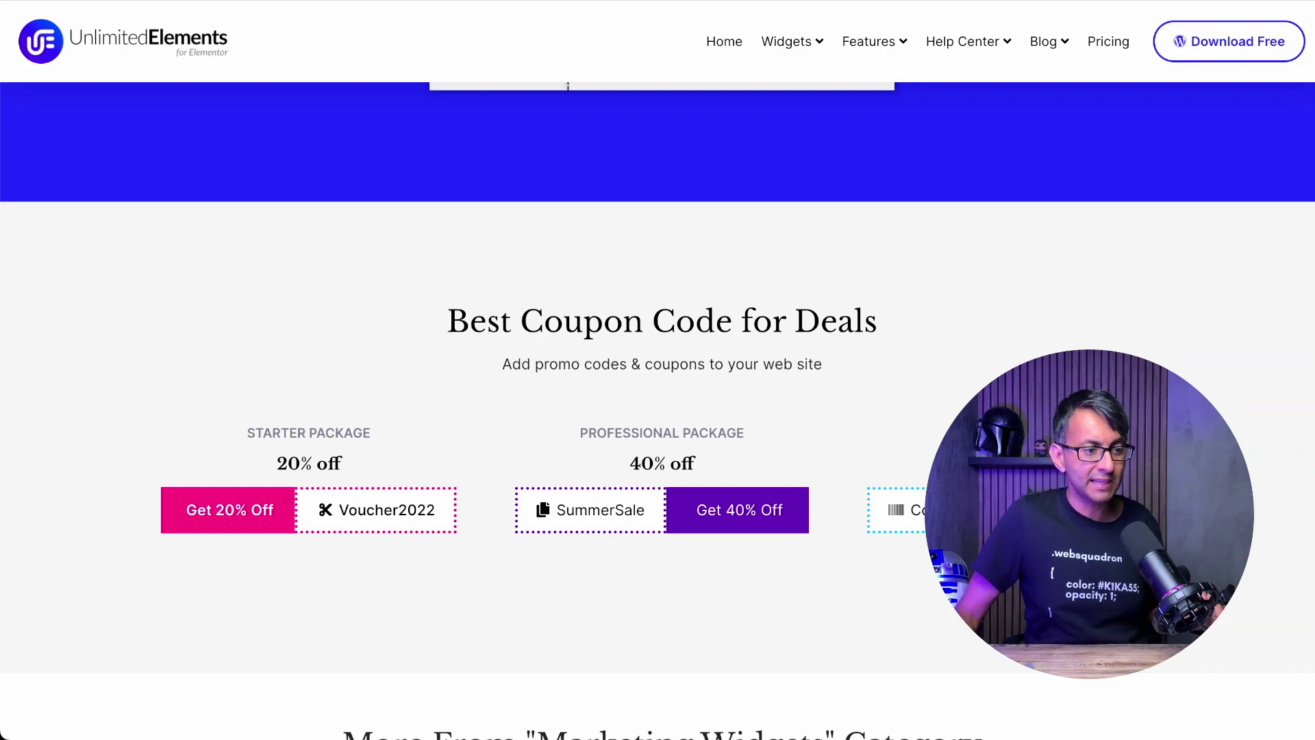
scroll(657, 411, up, 15)
scroll(295, 324, up, 3)
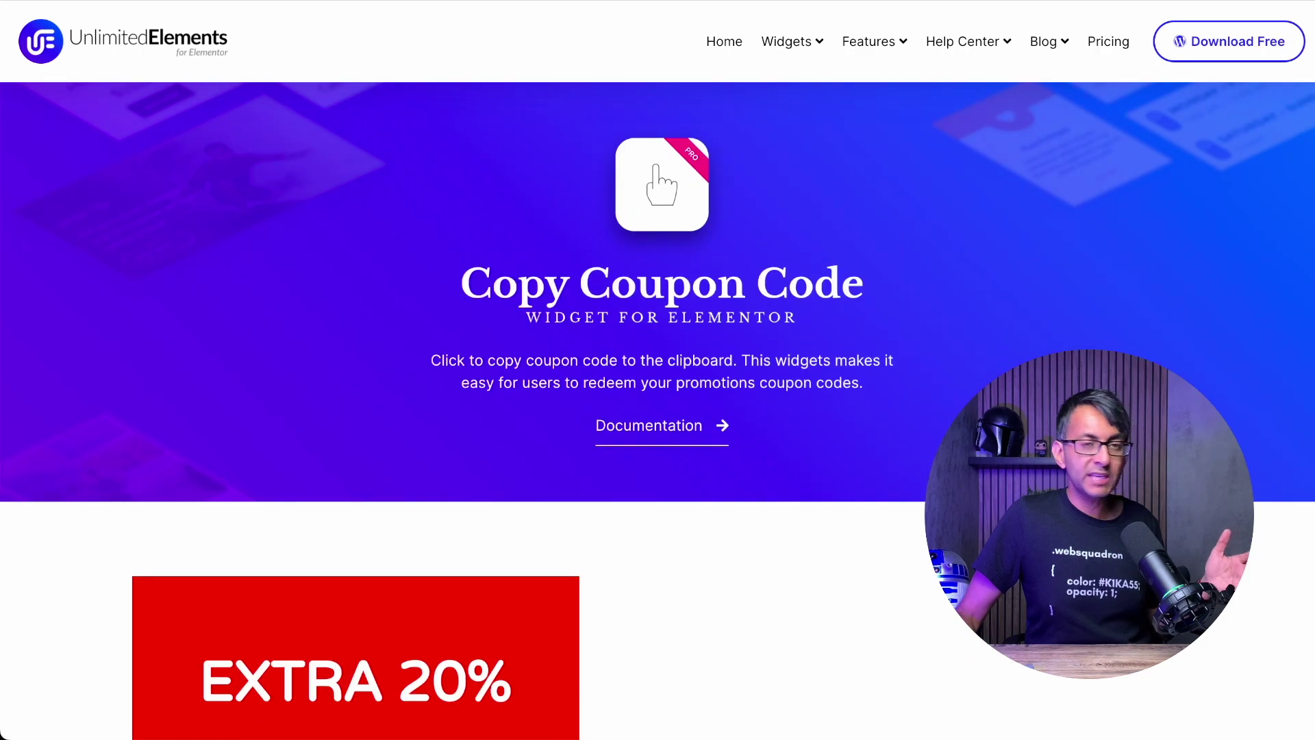
scroll(295, 323, down, 15)
scroll(295, 324, up, 4)
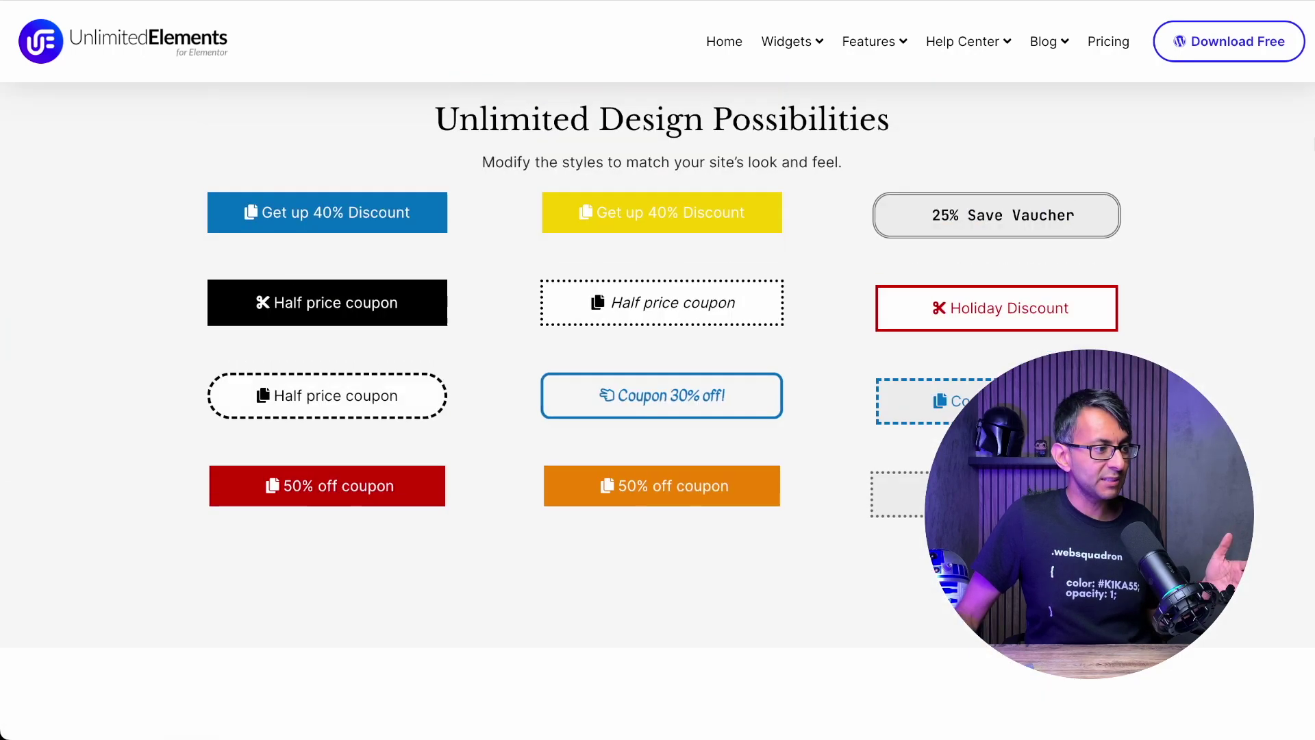
click(294, 317)
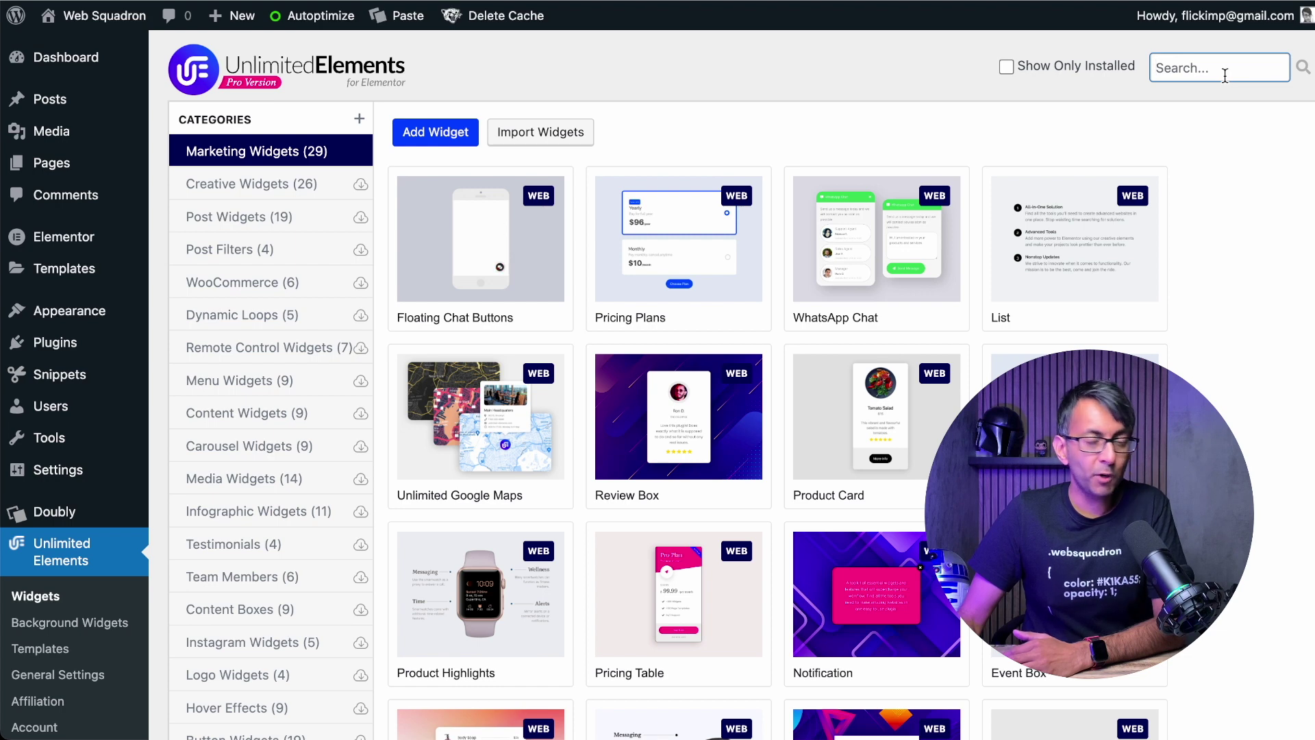
Search the widget library for 'coupon' and install the Copy Coupon Code widget
text(coupon)
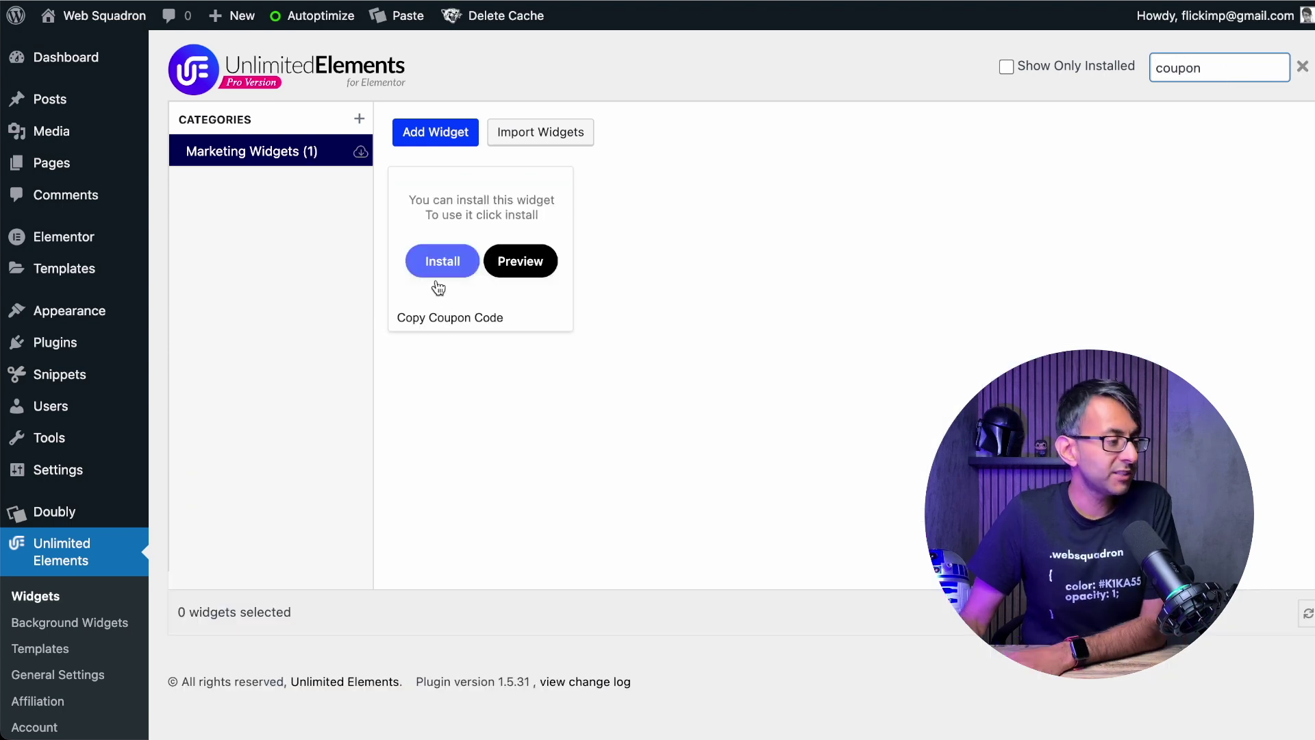
click(440, 267)
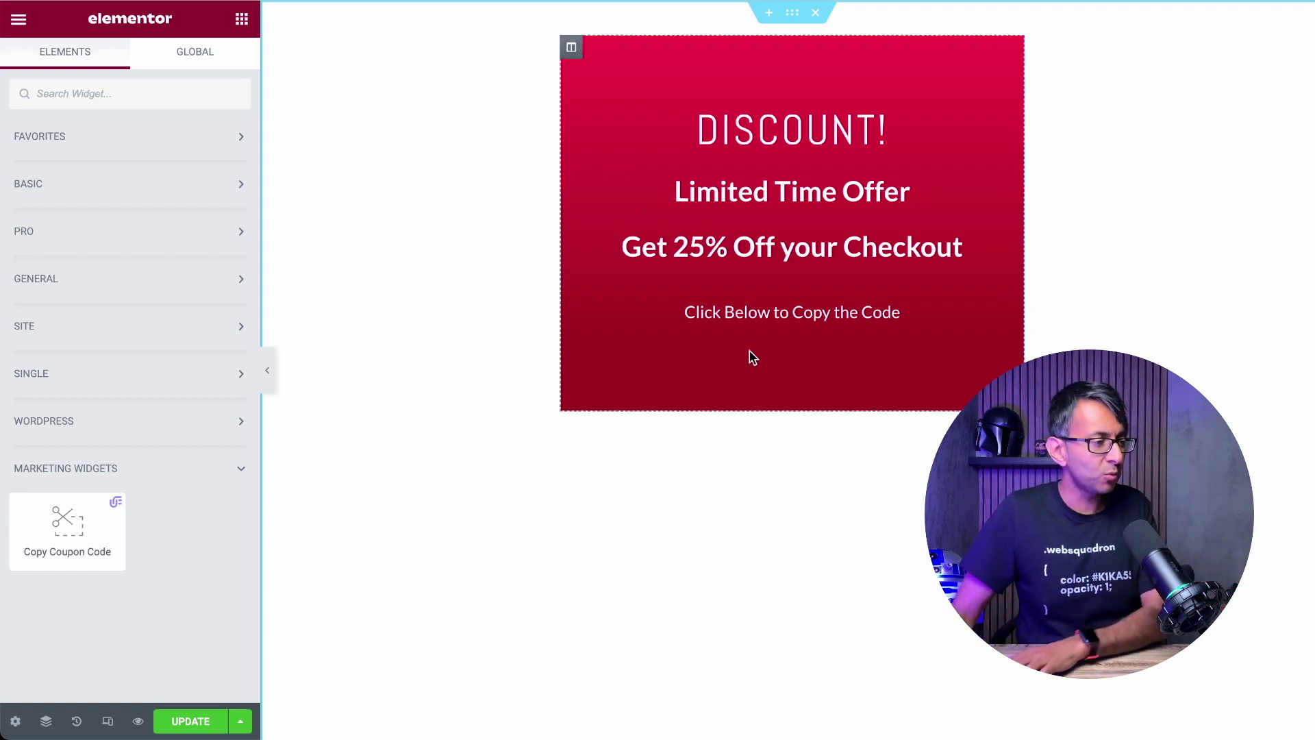
Drop the Copy Coupon Code widget into the red card and set its code to WEBSQ-12345
drag(53, 541, 846, 339)
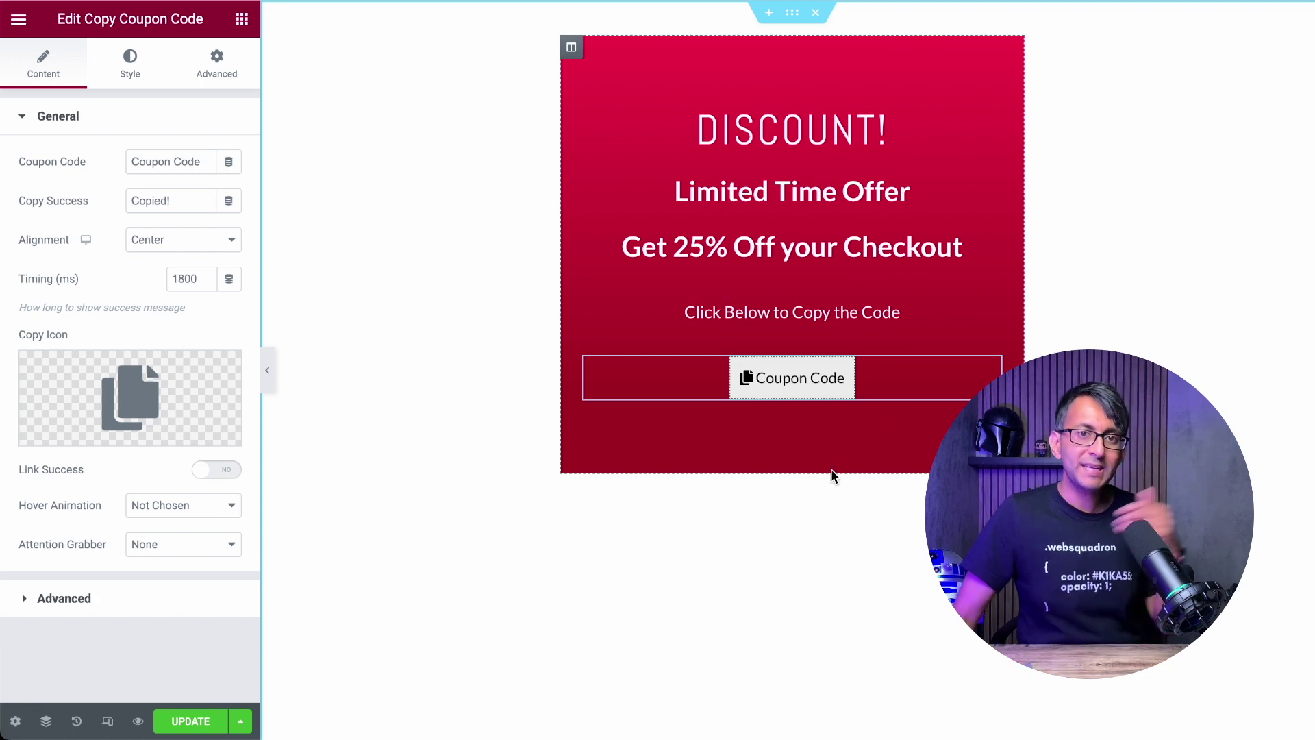
drag(130, 162, 236, 165)
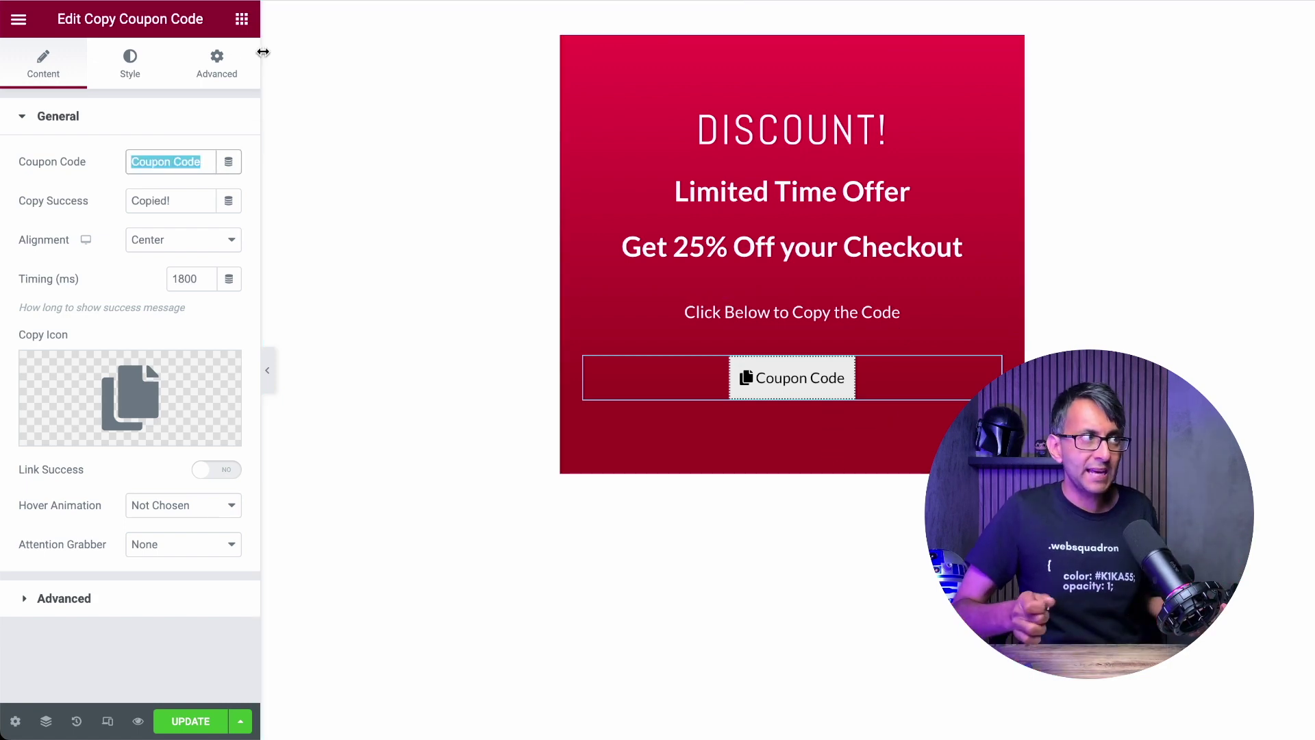
text(WEBSQ-12345)
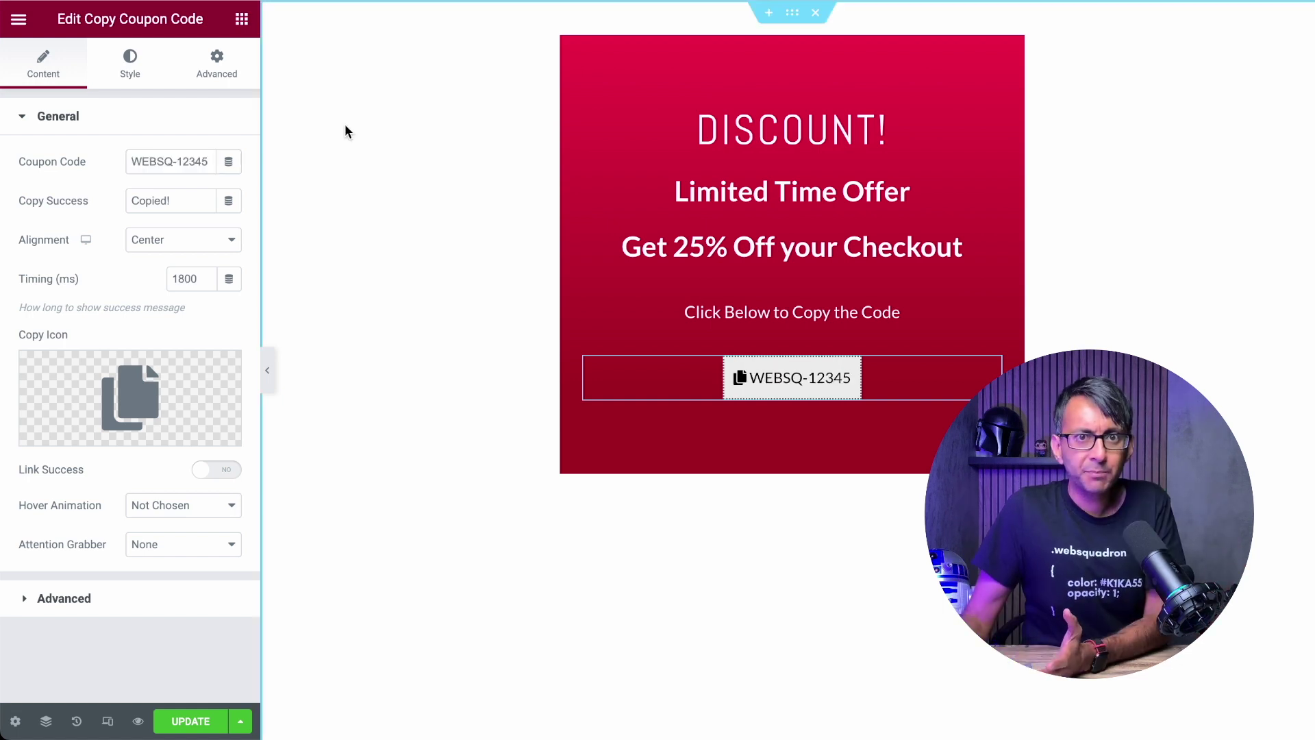
Check the 'Copied!' message and centre the button after briefly trying Left alignment
click(192, 204)
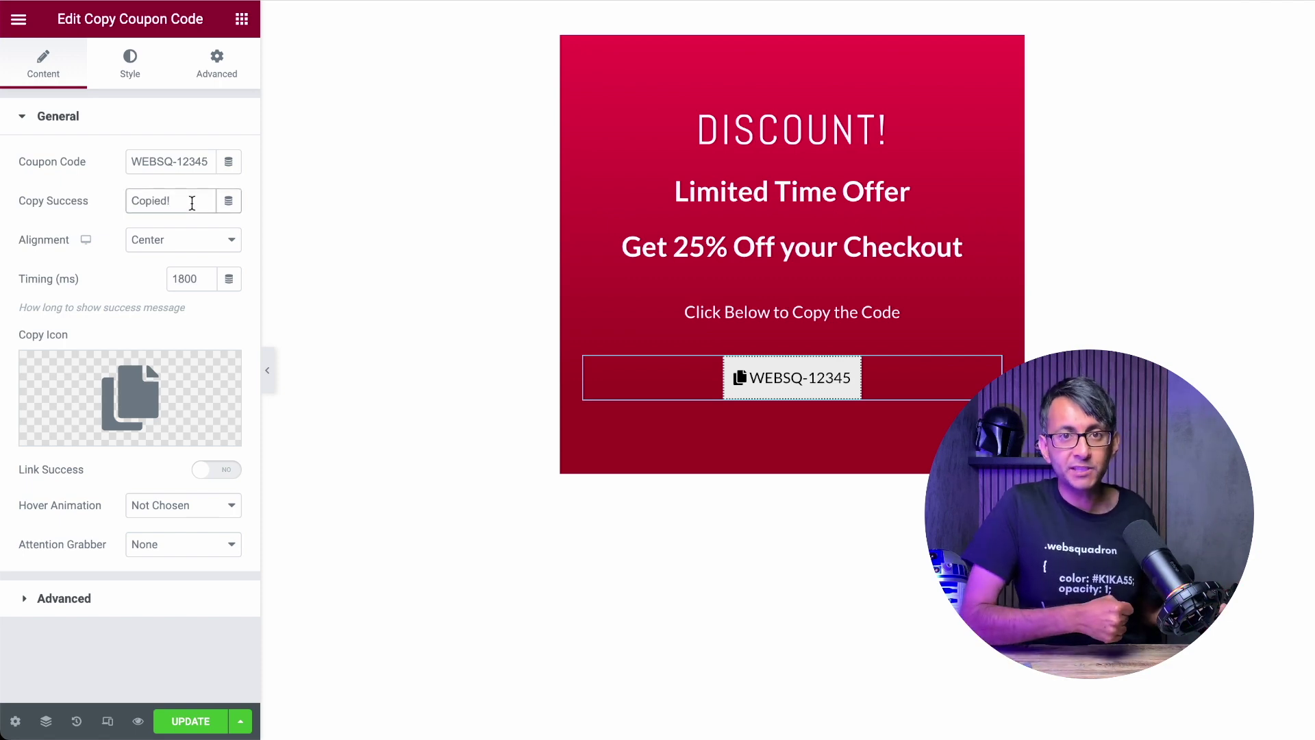
click(187, 238)
click(177, 260)
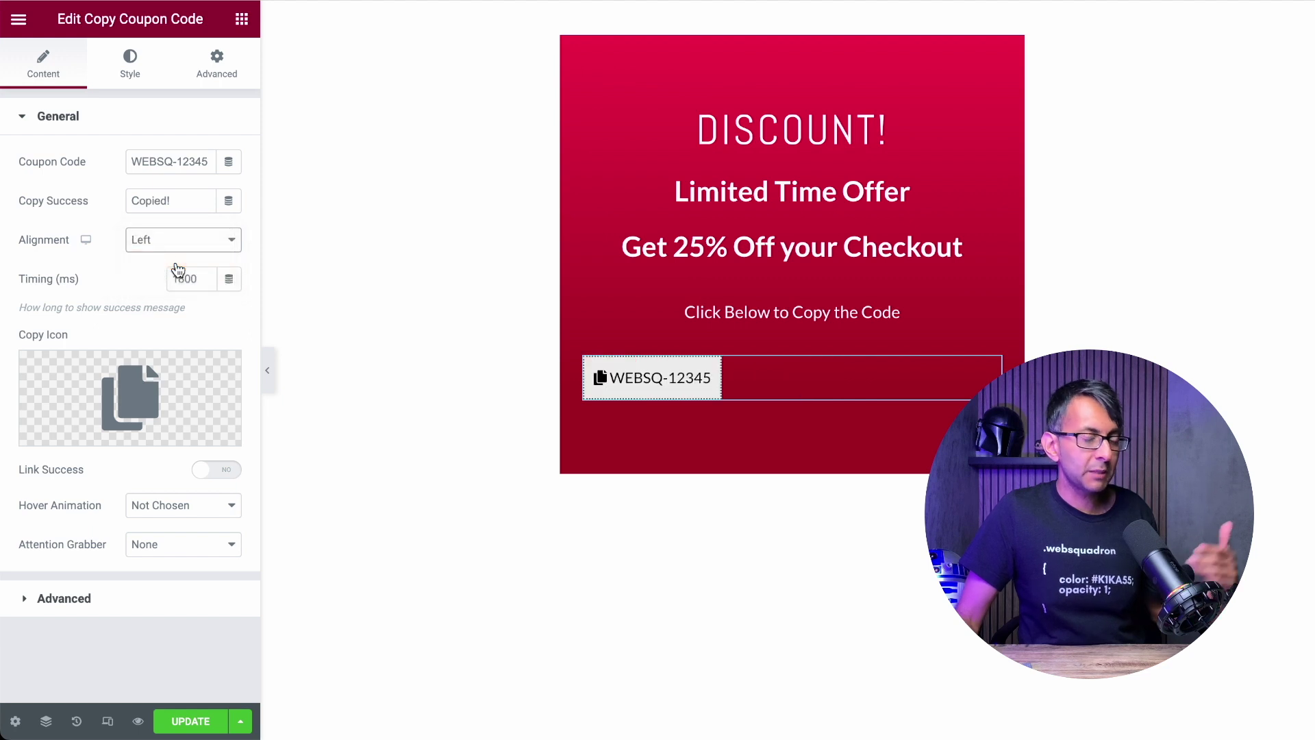
click(184, 252)
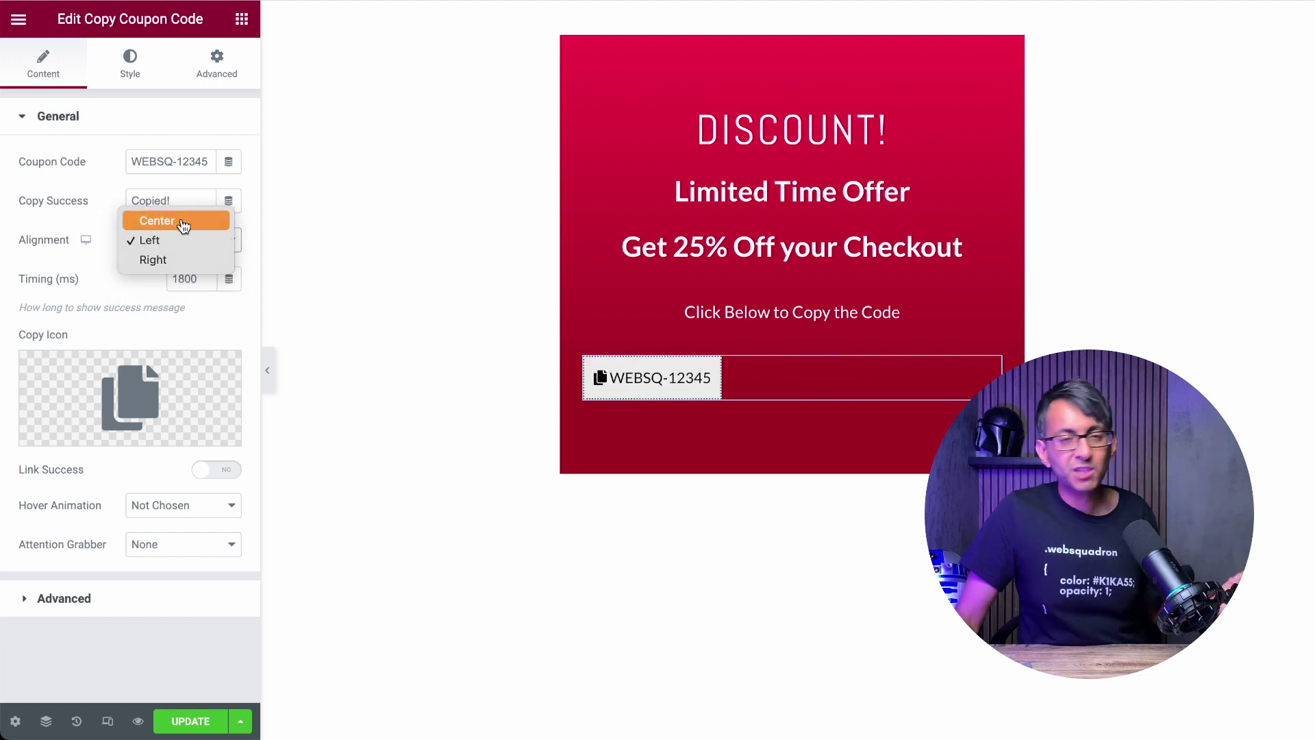
click(182, 221)
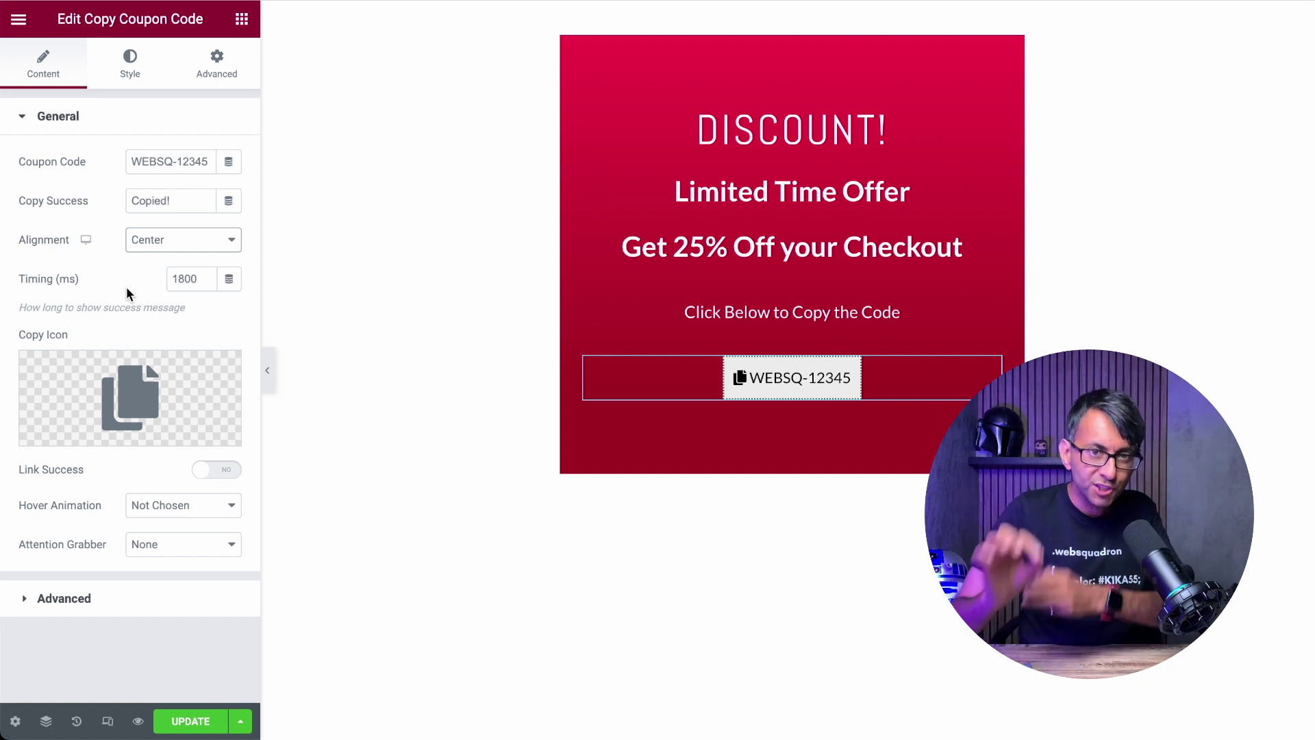
mouse_move(116, 389)
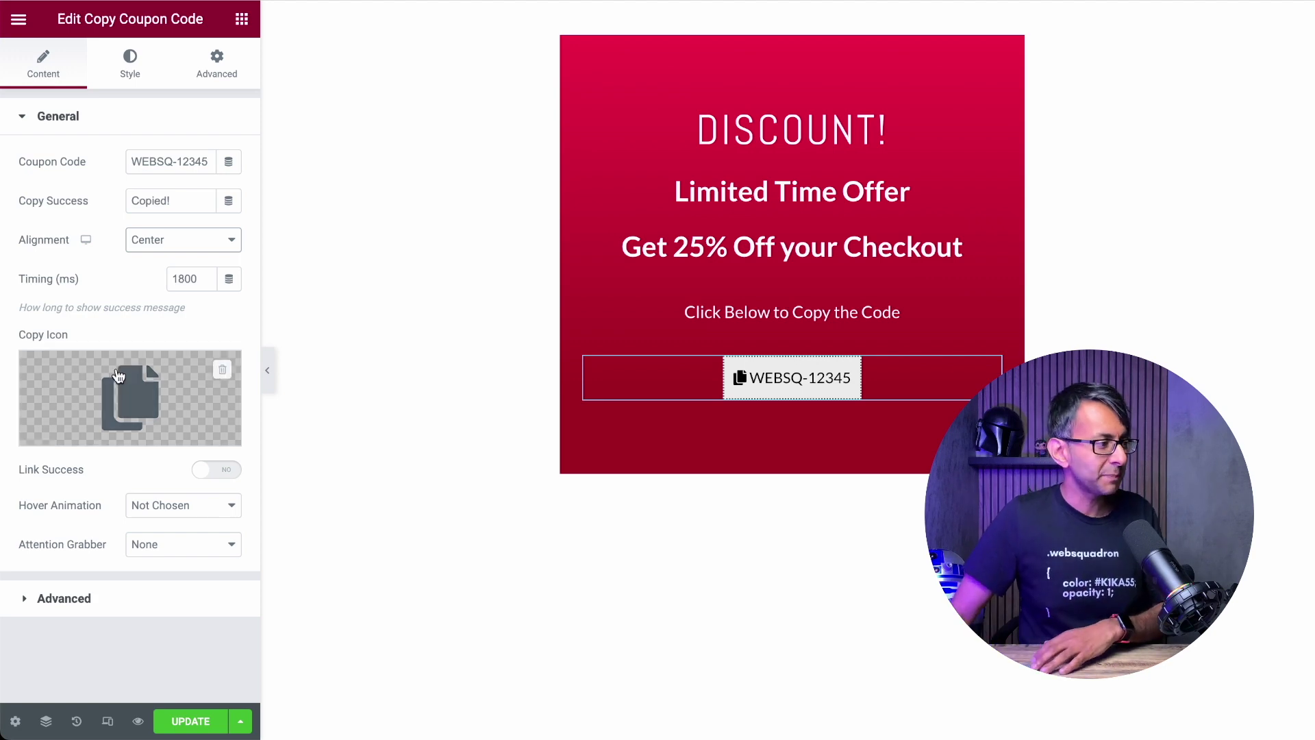
Insert the Gift icon from the Icon Library and switch Link Success to YES
click(116, 389)
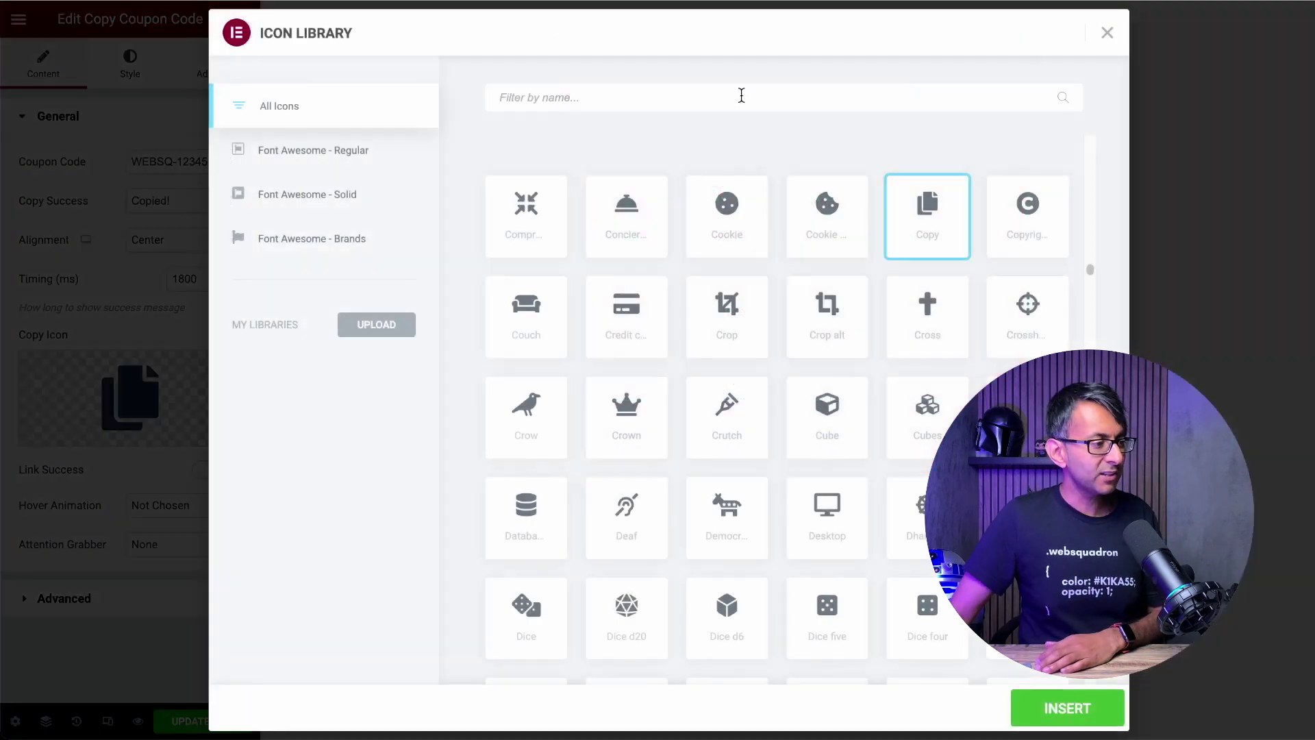
text(gift)
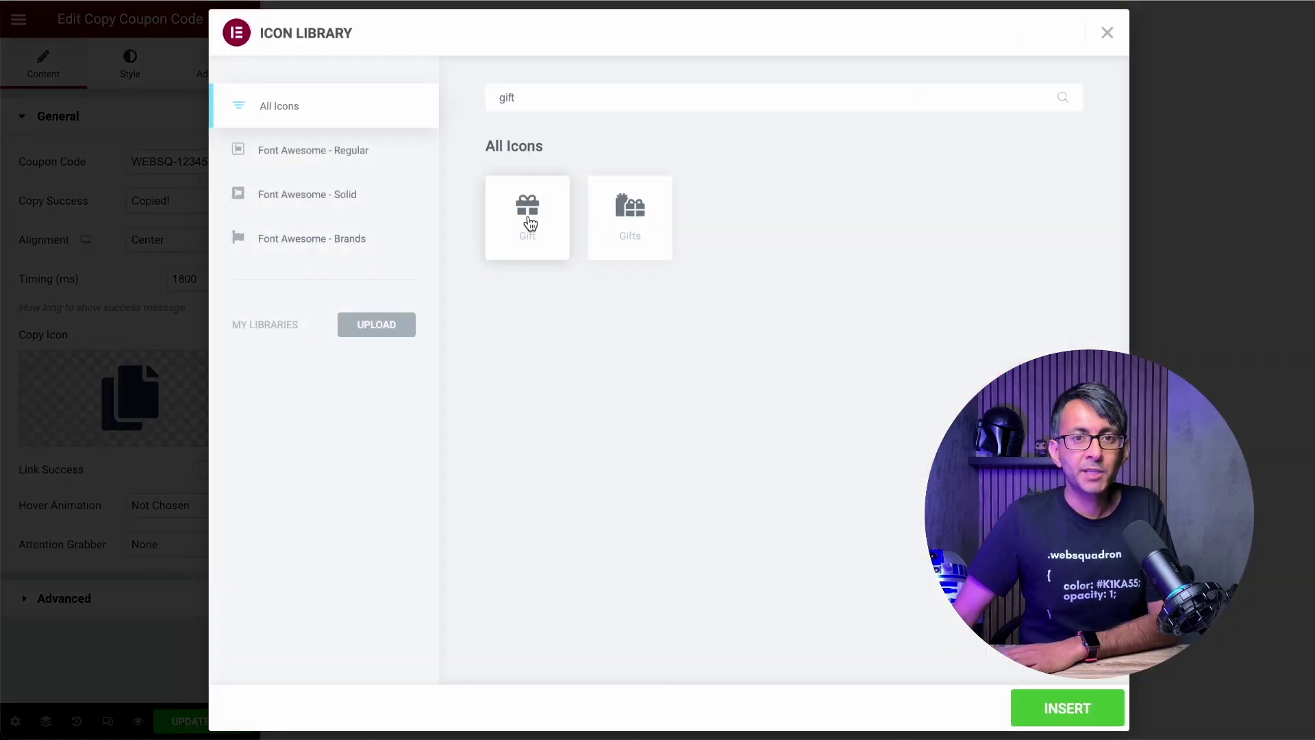
click(528, 220)
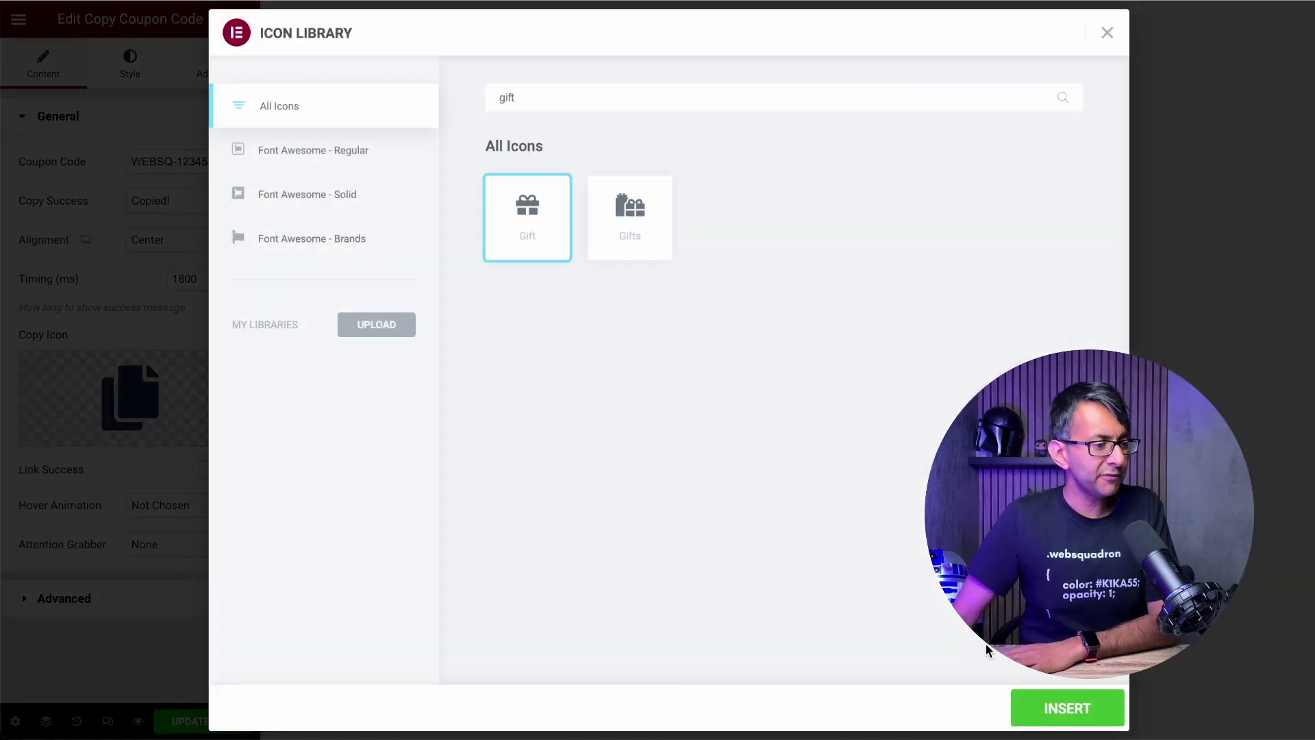
click(1059, 694)
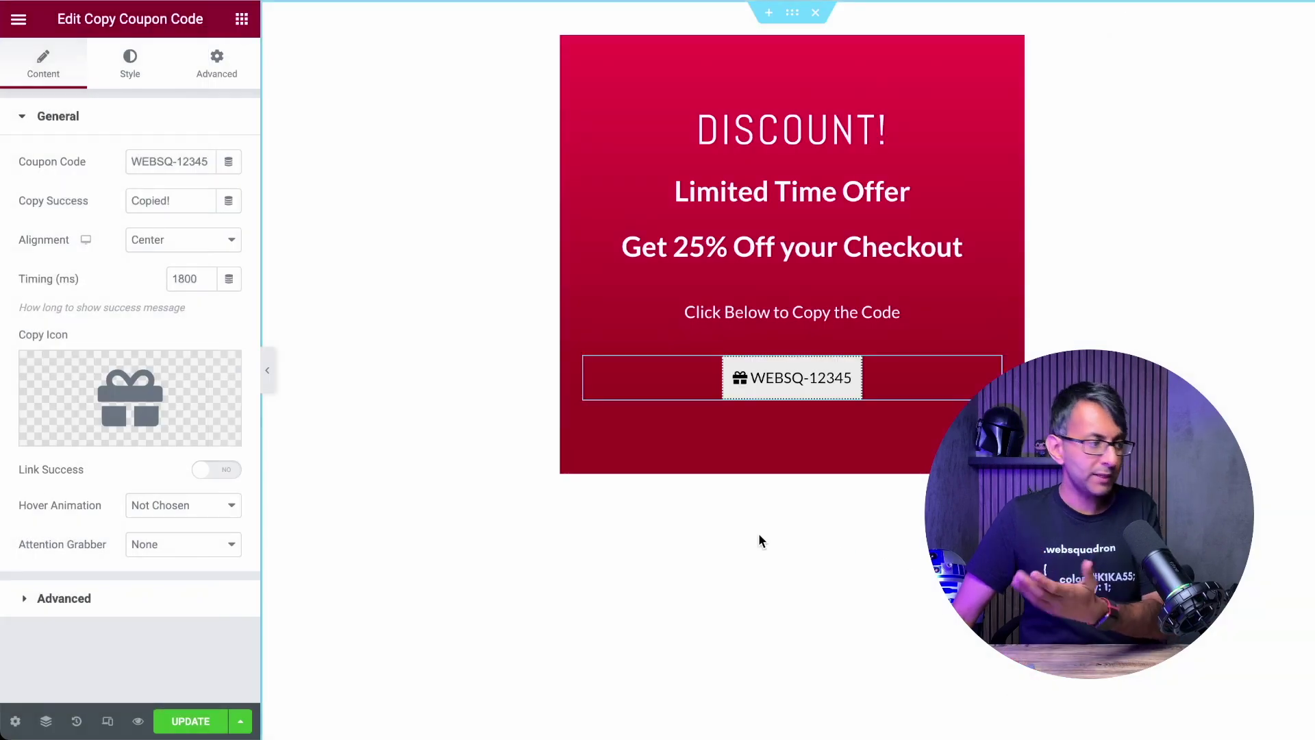
click(218, 469)
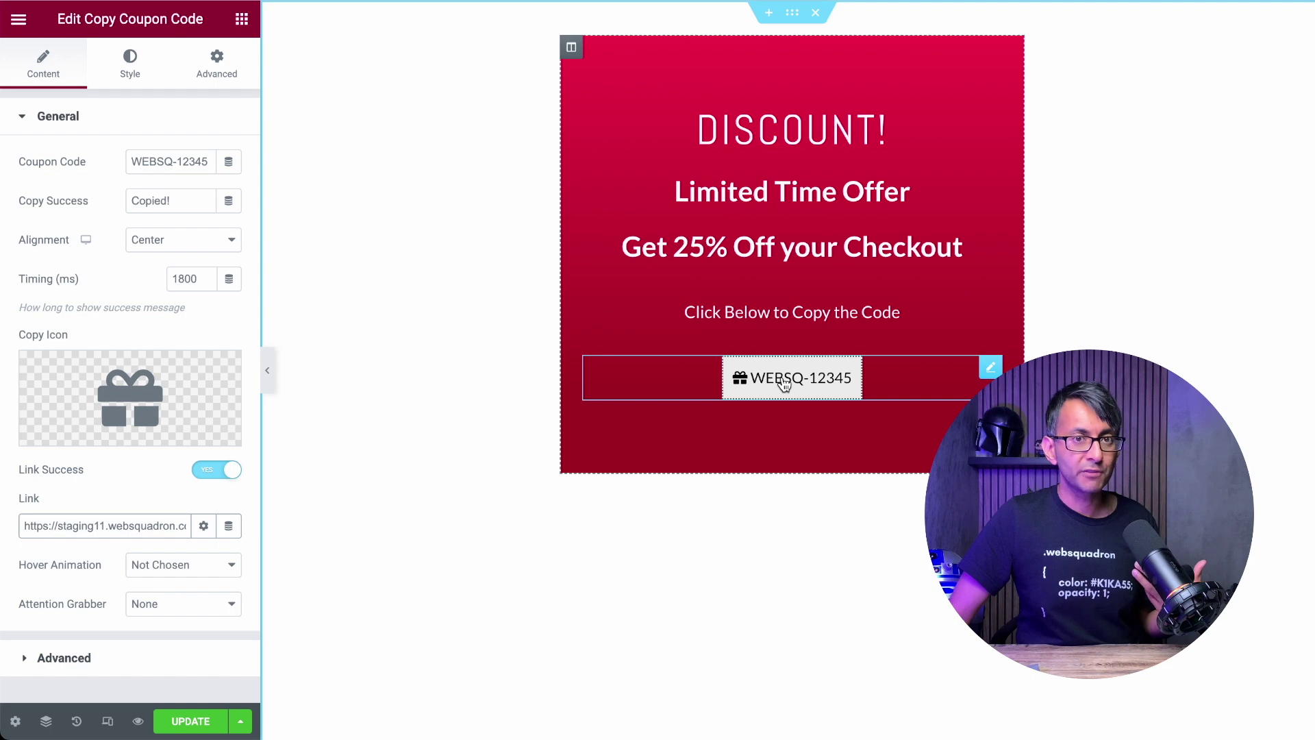
Set the button's Hover Animation to Grow after briefly trying Pop
click(199, 574)
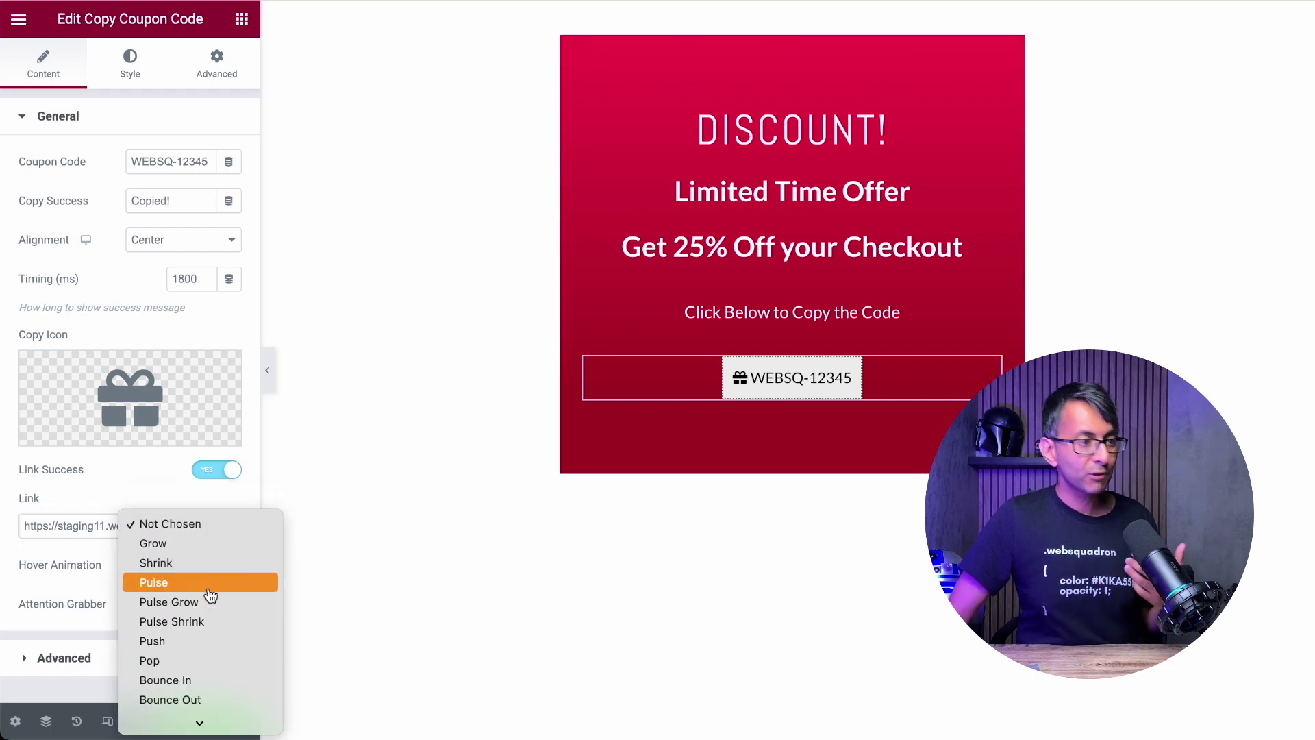
scroll(209, 595, down, 2)
click(206, 502)
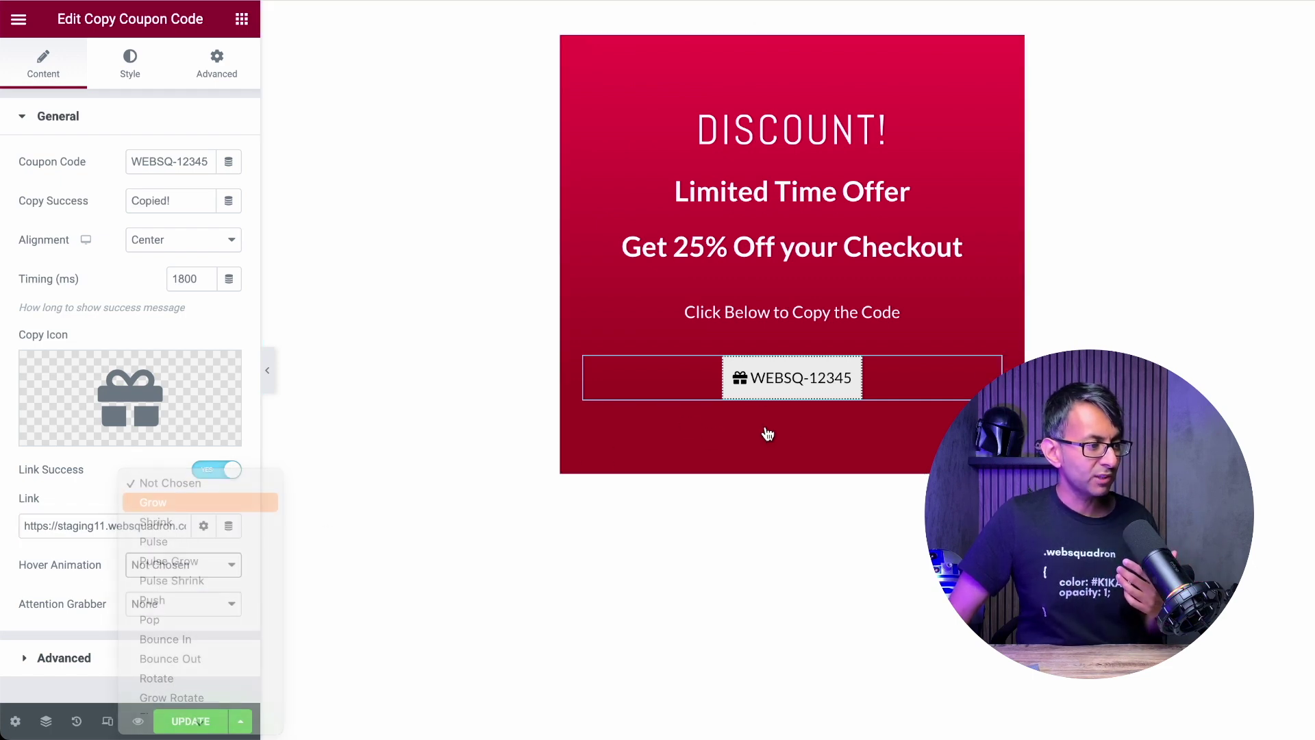
click(215, 574)
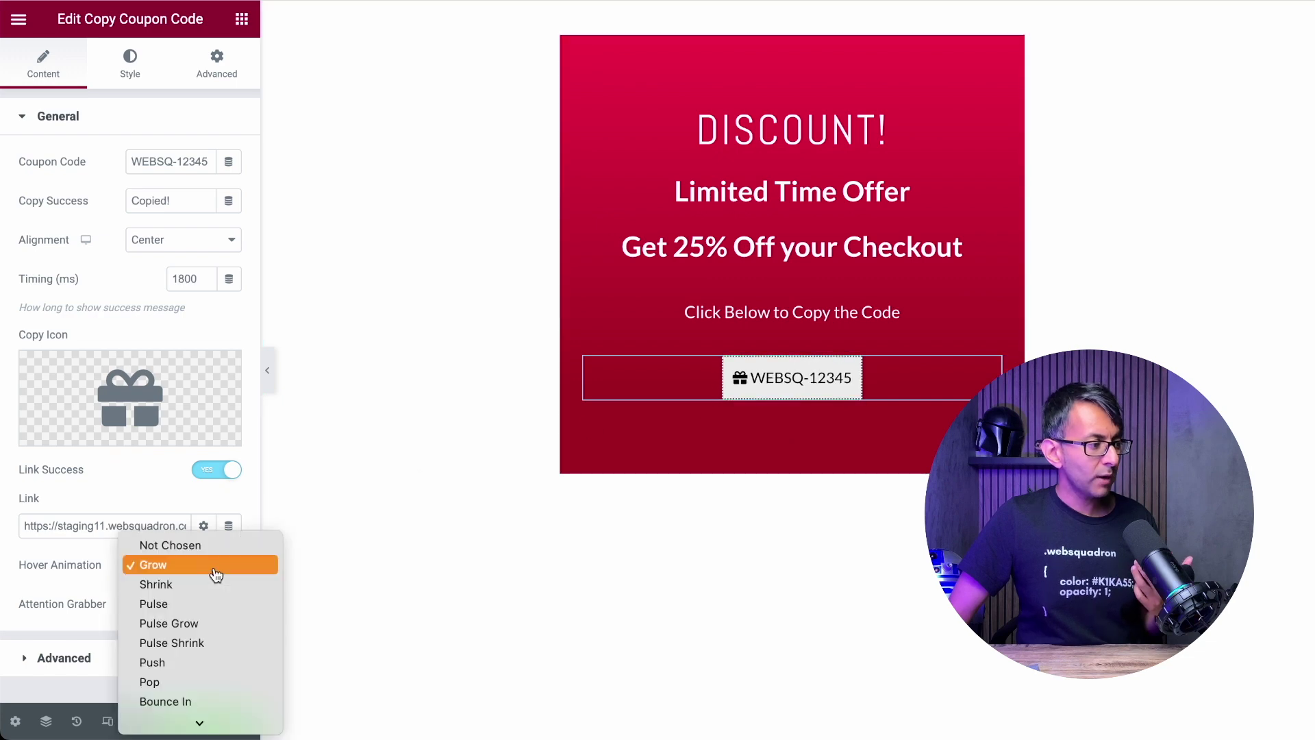
click(192, 684)
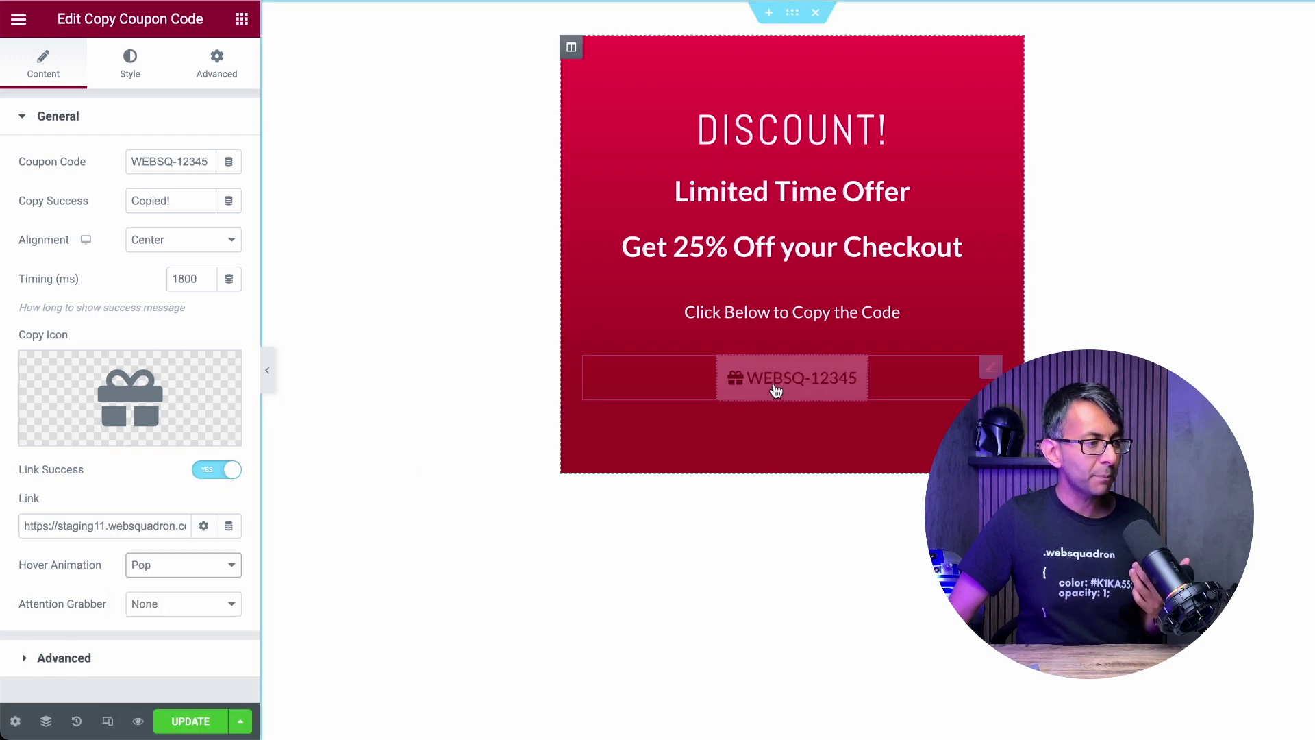
click(184, 564)
click(196, 461)
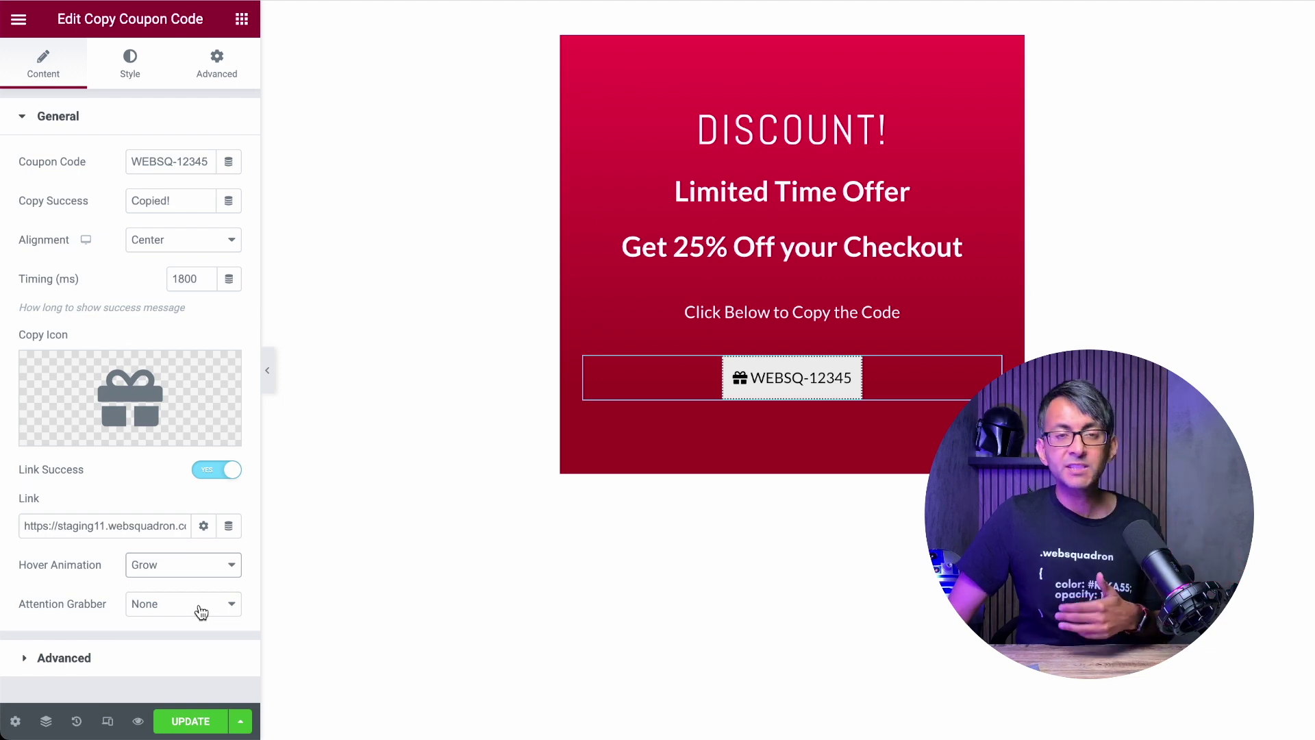
Leave the Attention Grabber at None after testing the Spin effect
click(200, 611)
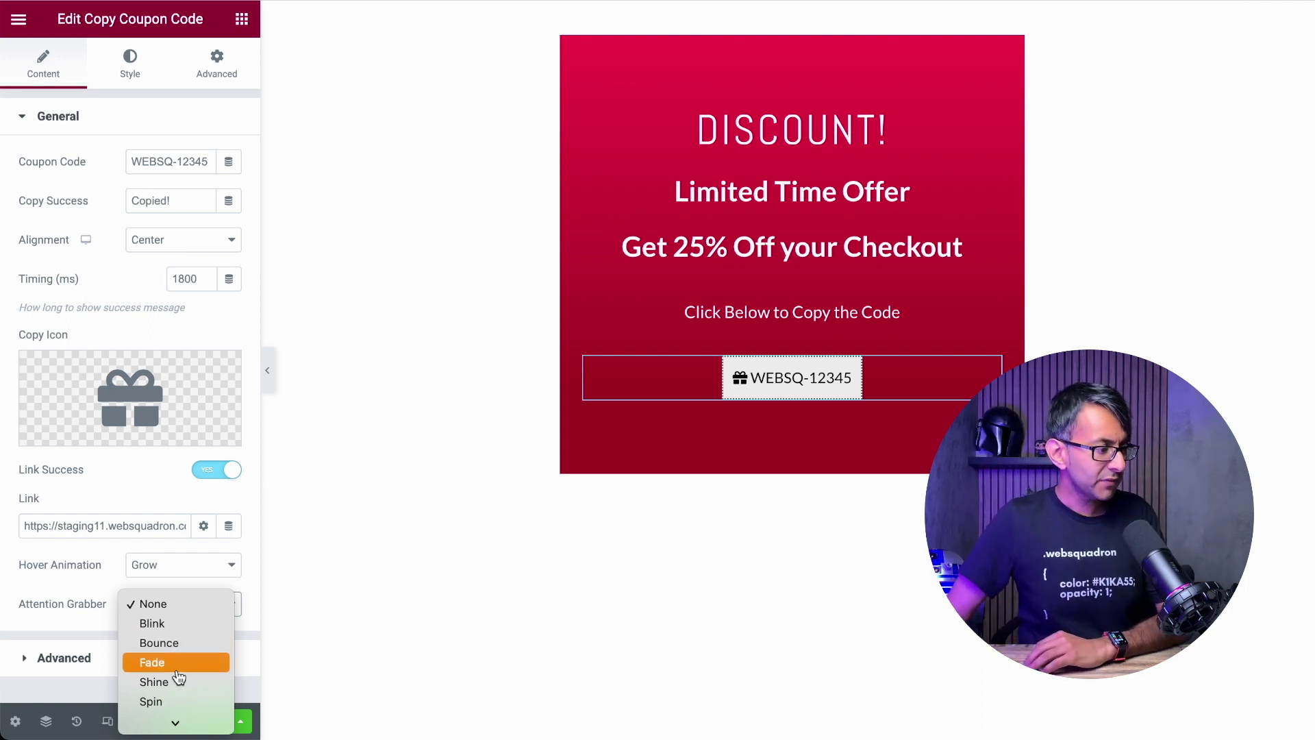
click(171, 703)
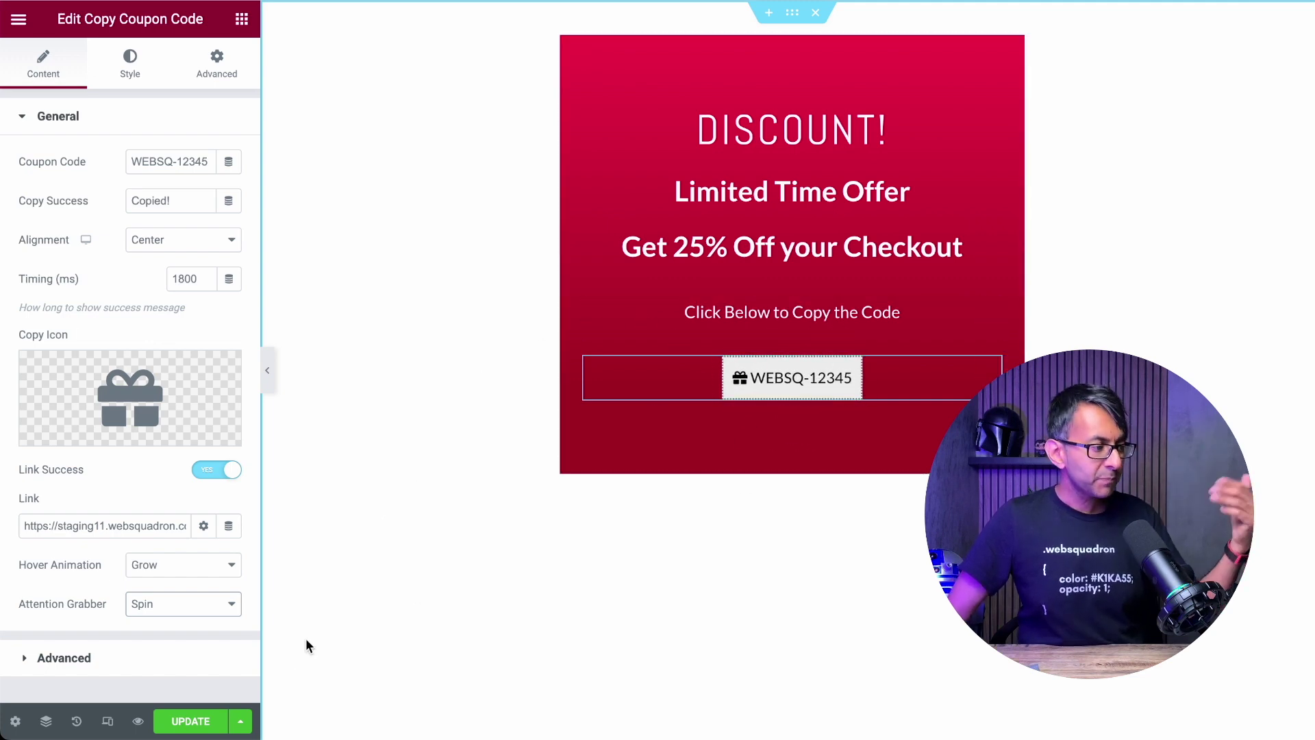
click(195, 605)
click(182, 507)
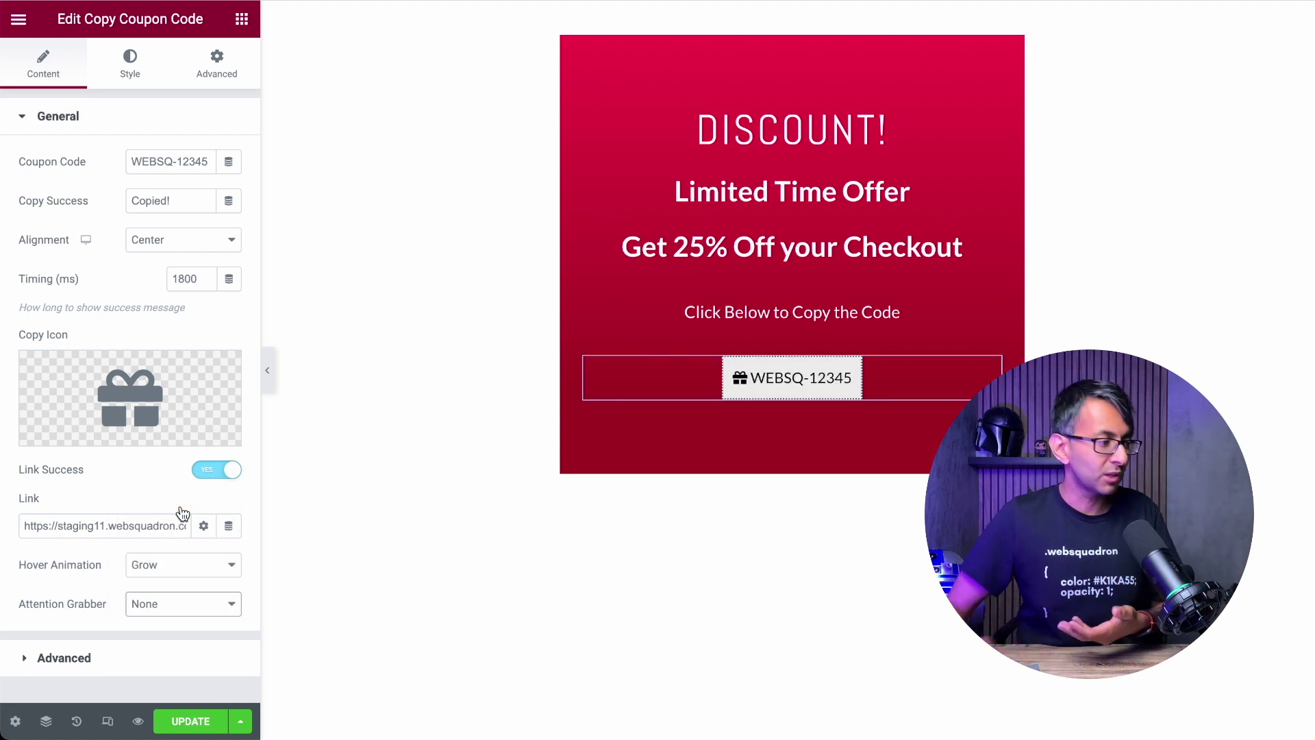
On the Style tab, keep the Dotted border type and set Border Width to 4
click(126, 77)
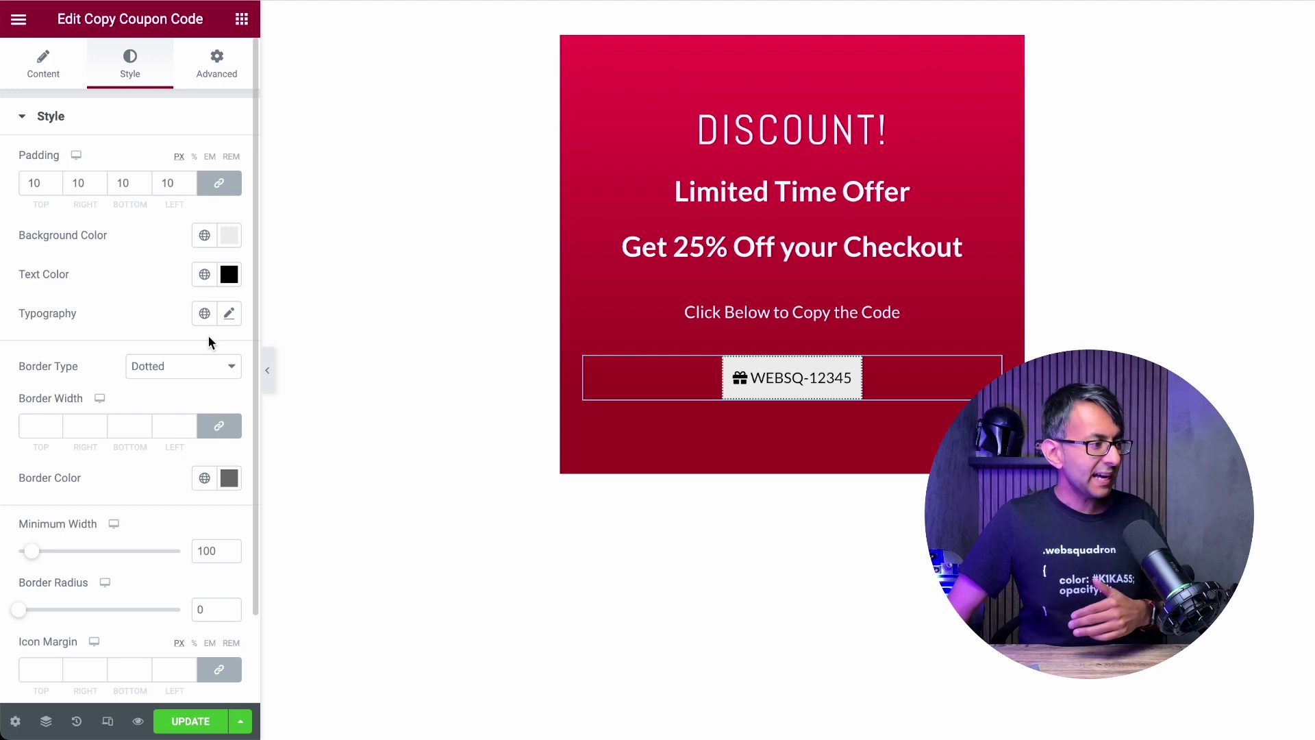
click(178, 376)
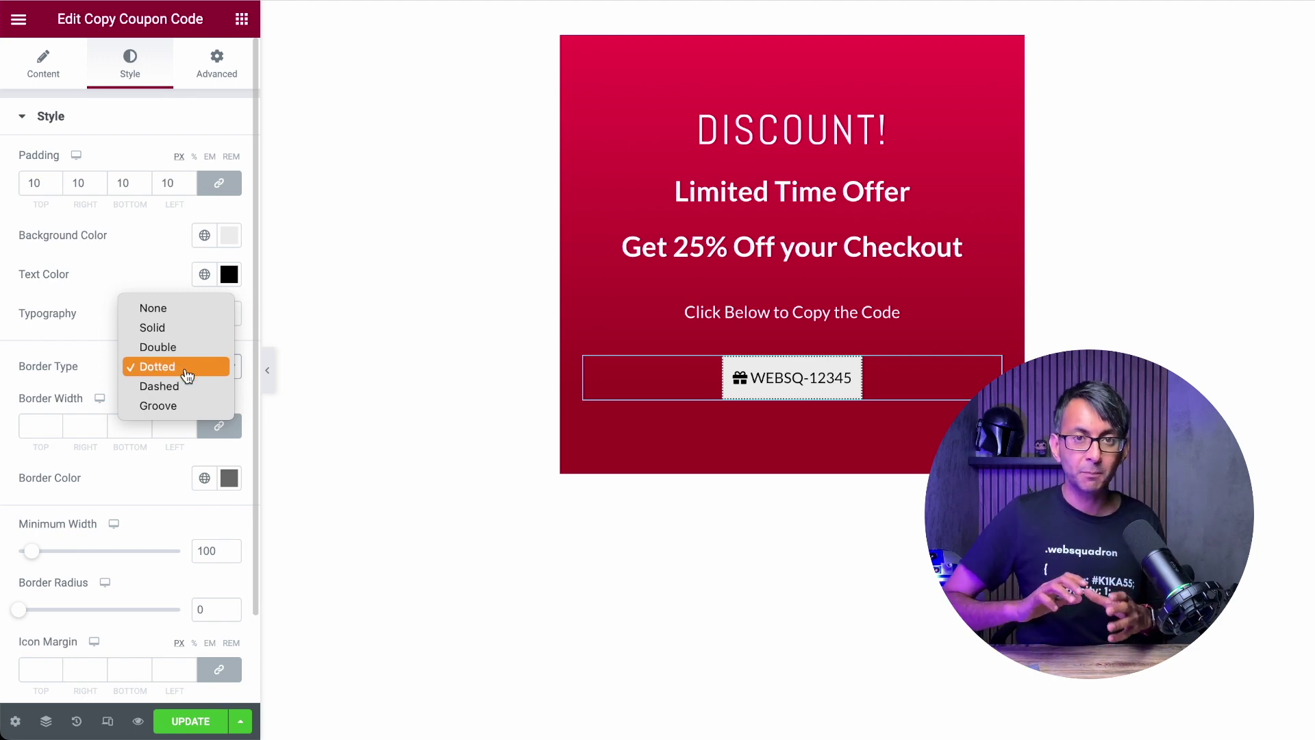
click(187, 376)
drag(44, 445, 51, 445)
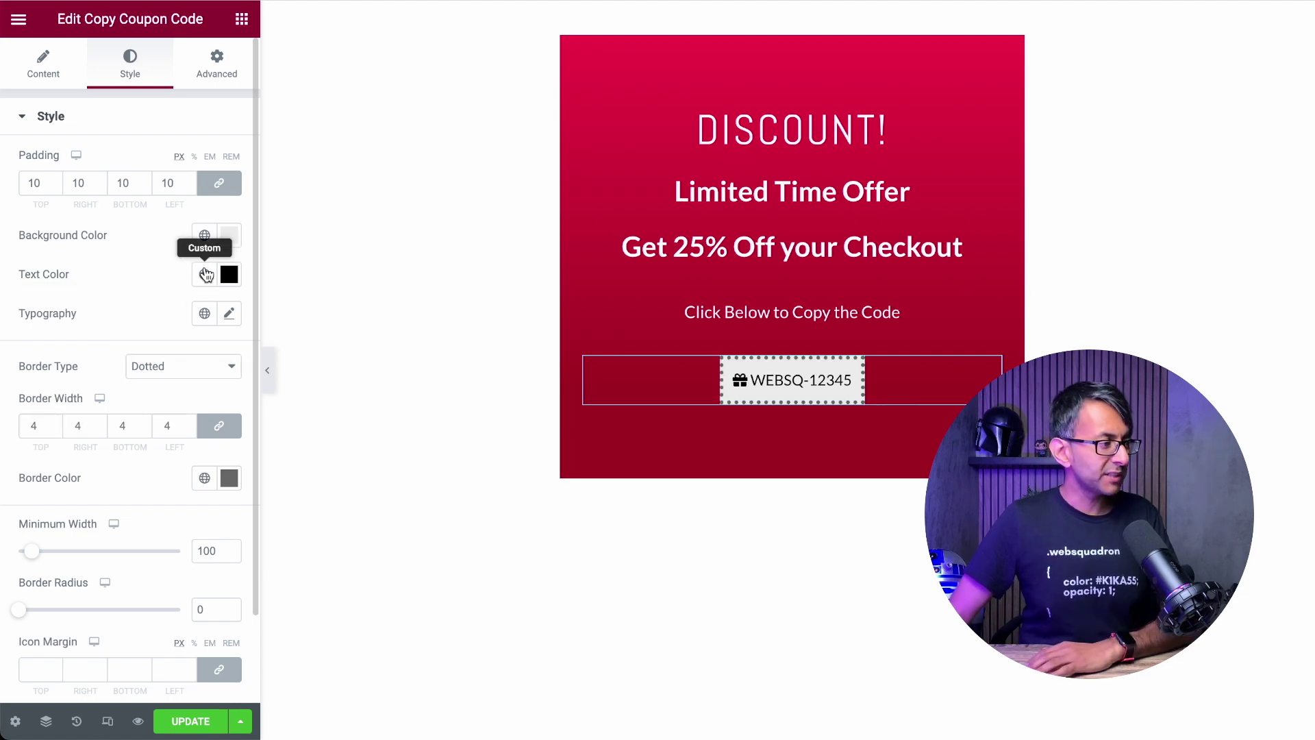
Make the text and border white Accent colour and the background alpha 0
click(206, 274)
click(94, 458)
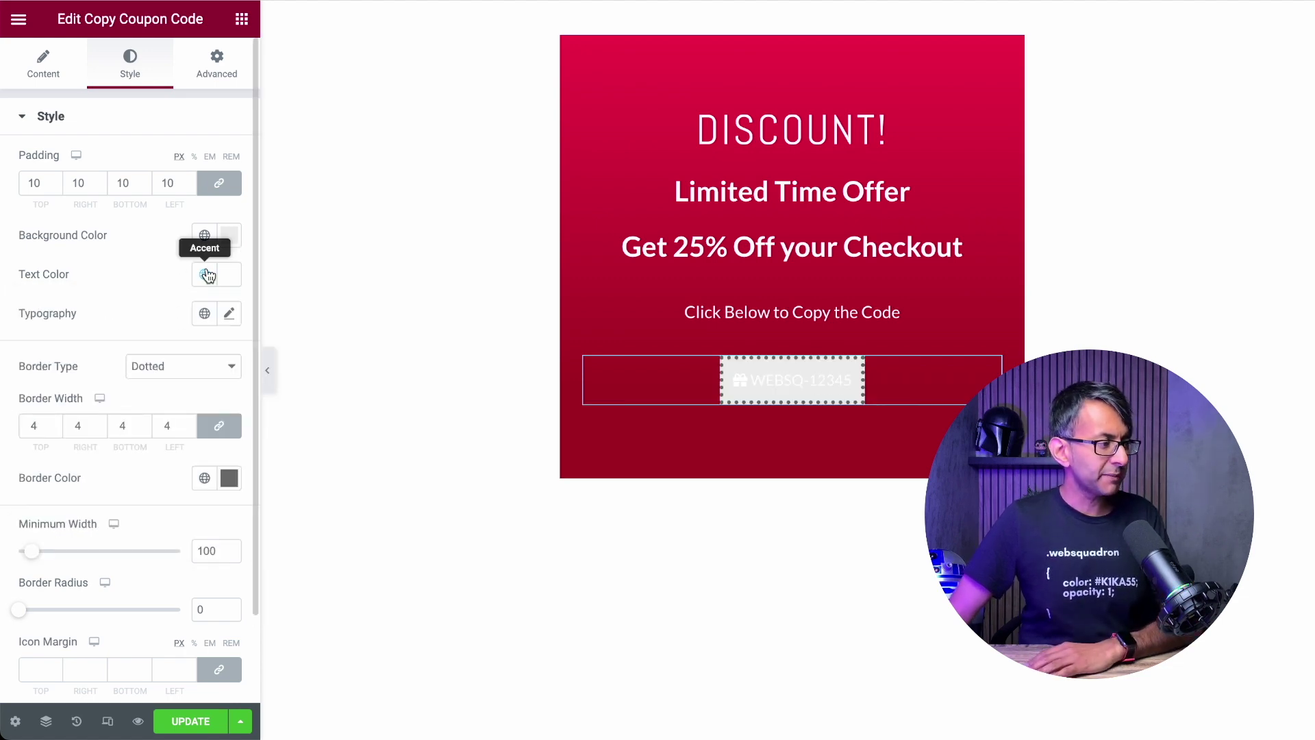
click(231, 236)
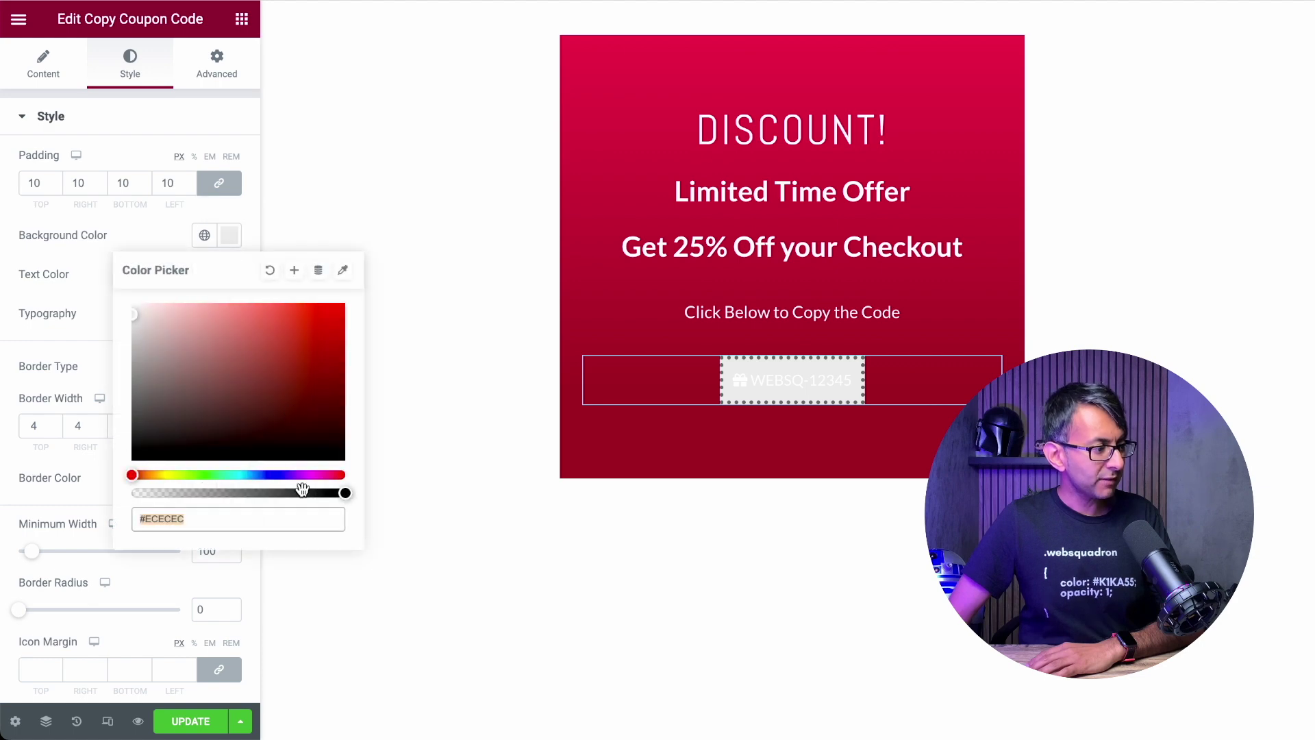
drag(343, 493, 122, 496)
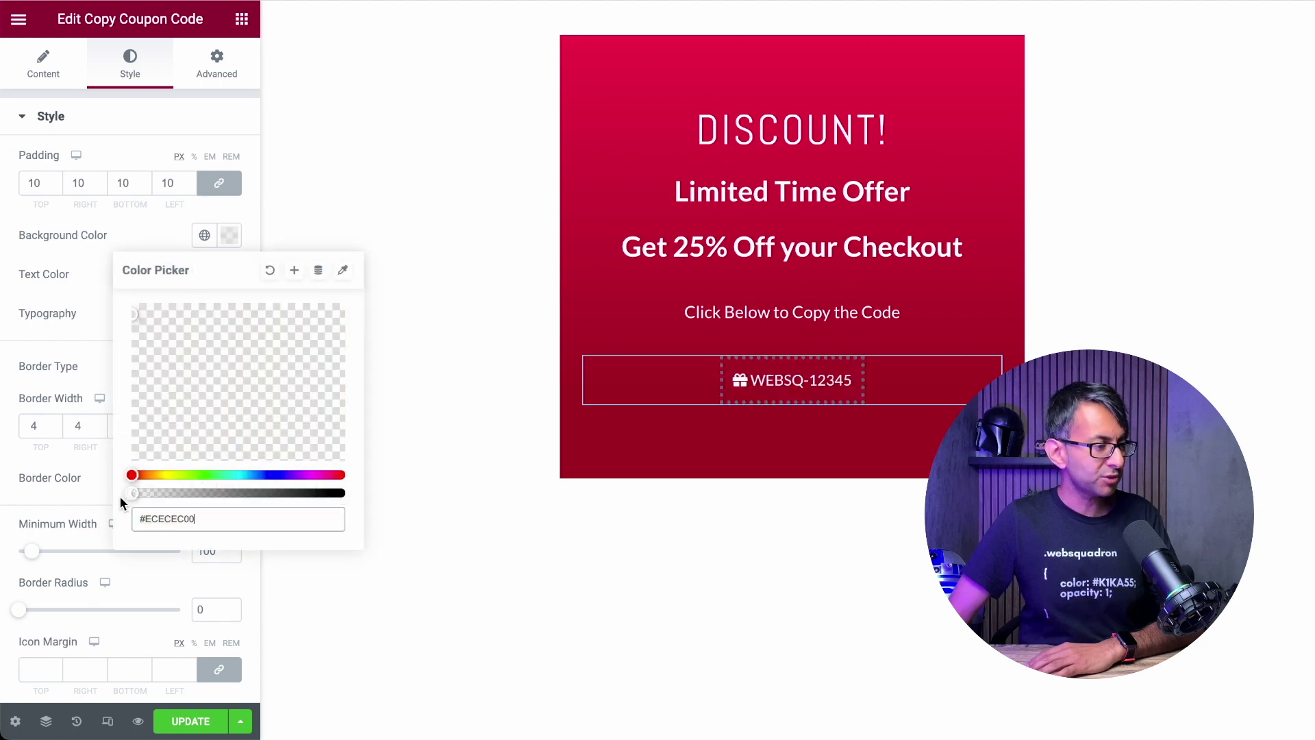
click(76, 275)
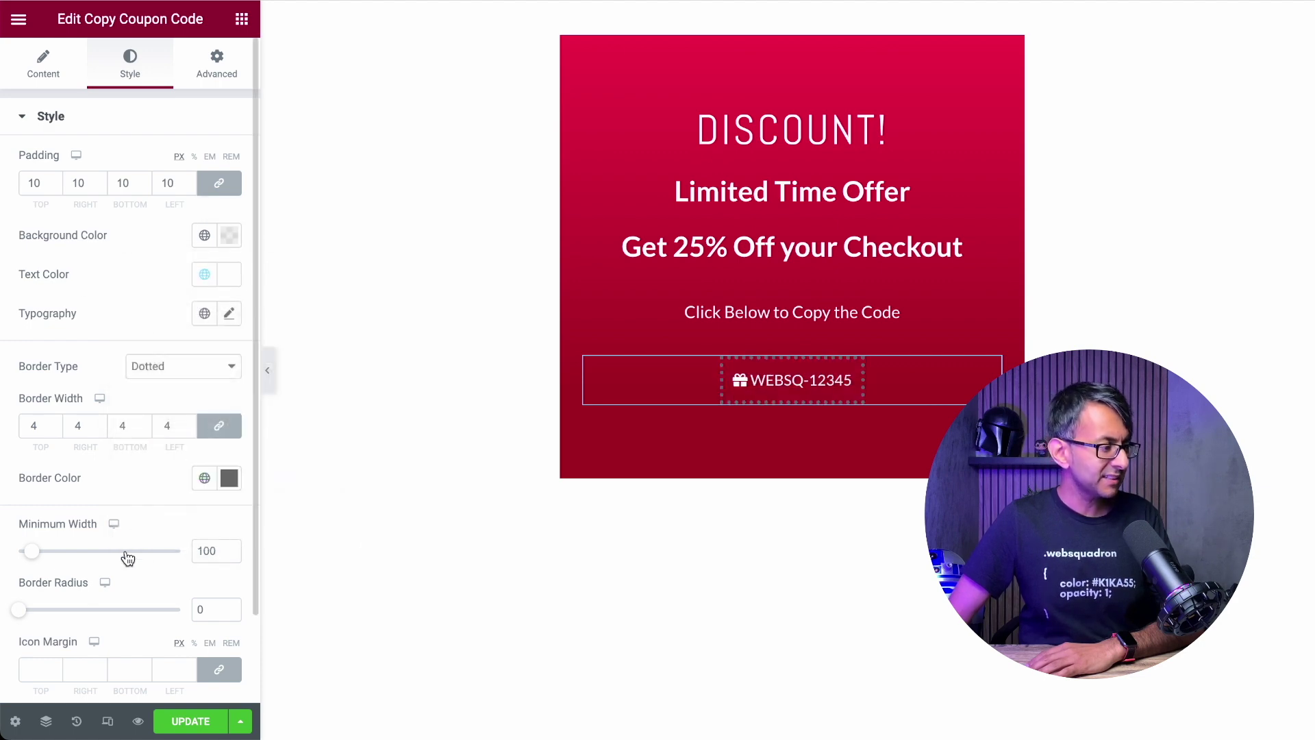
click(203, 479)
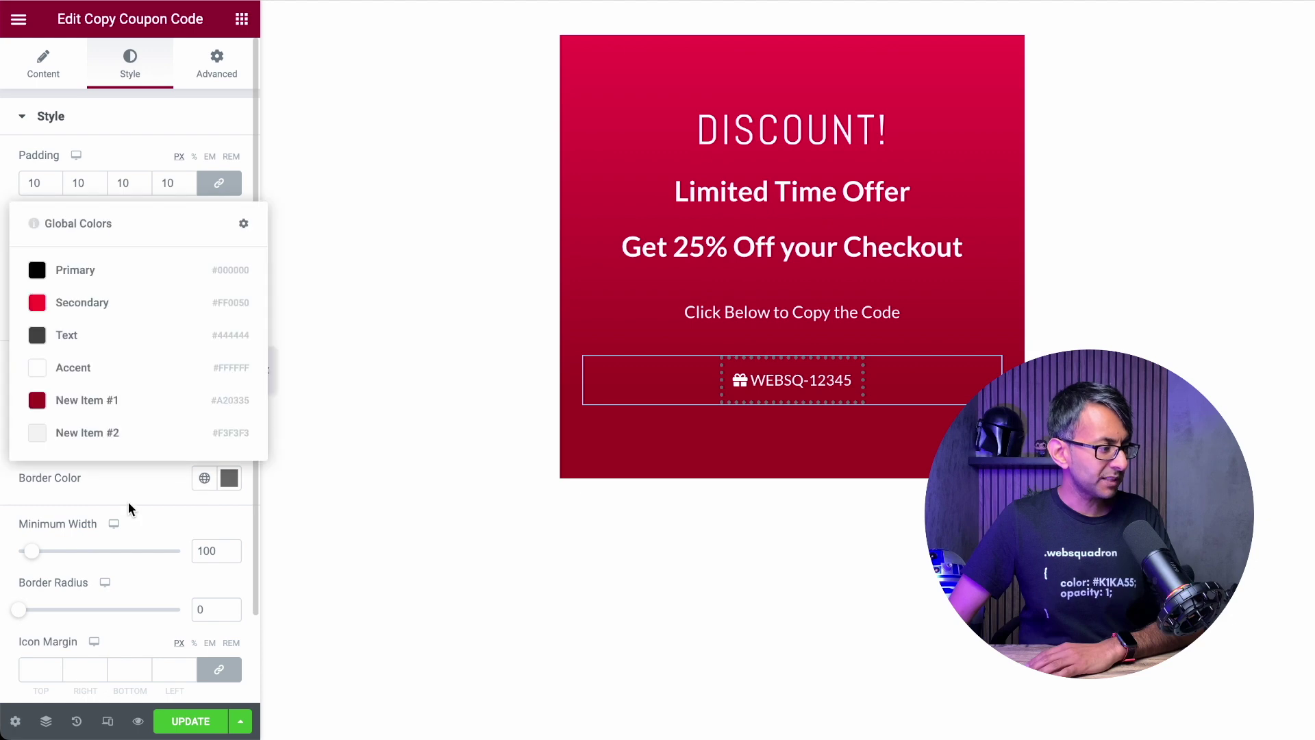
click(98, 379)
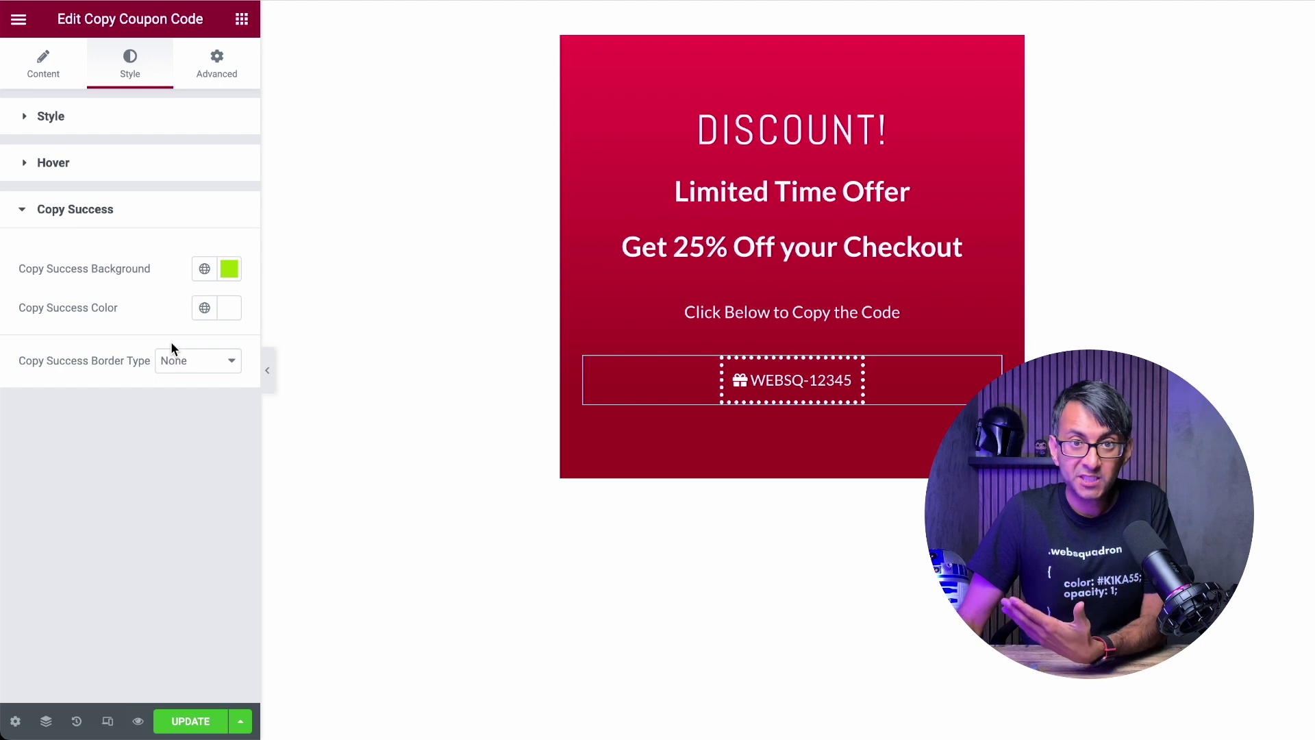
Set Copy Success Background to black Primary, then preview and test copying WEBSQ-12345
click(202, 271)
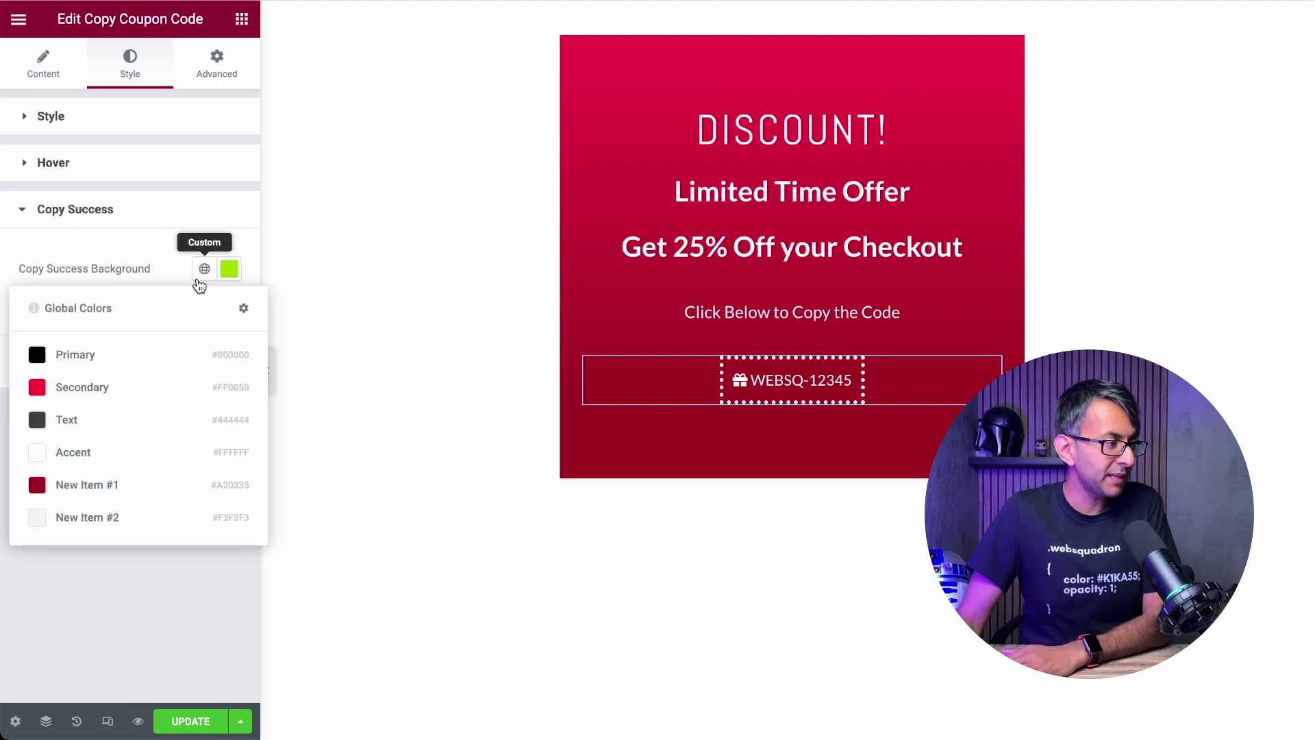
click(74, 356)
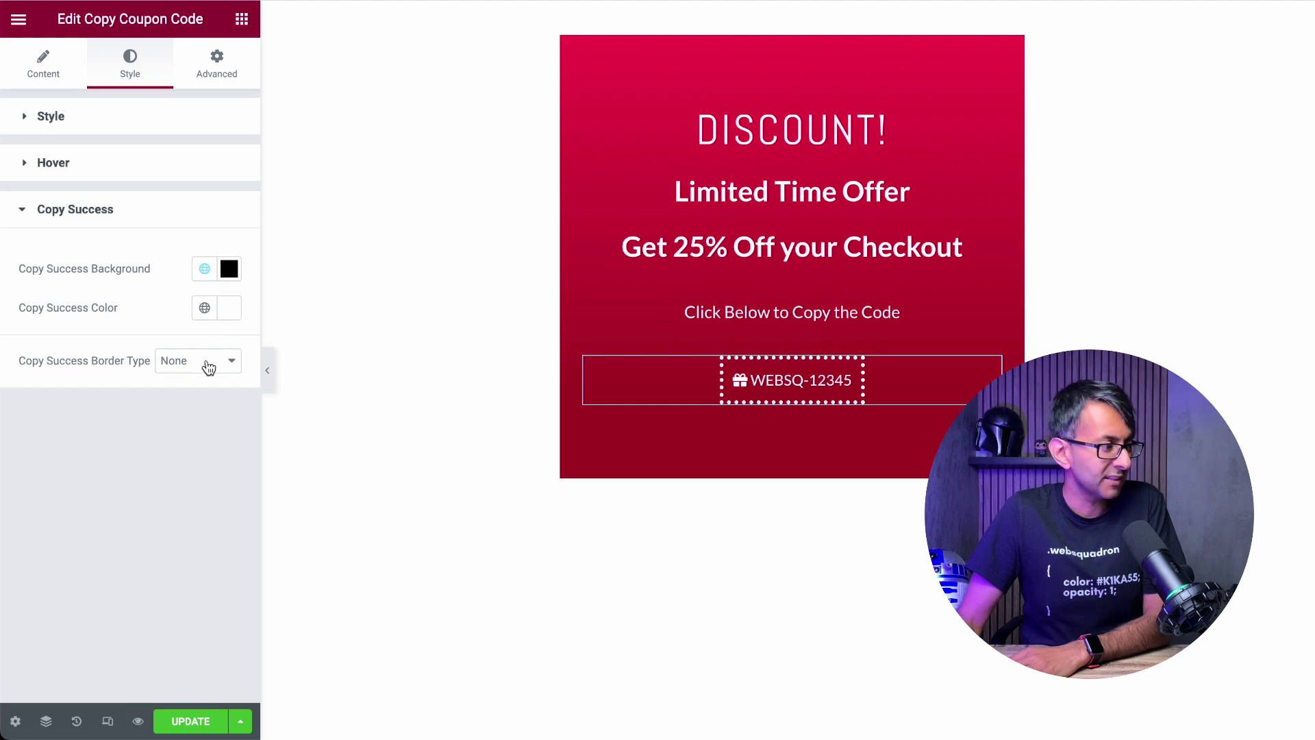
click(138, 722)
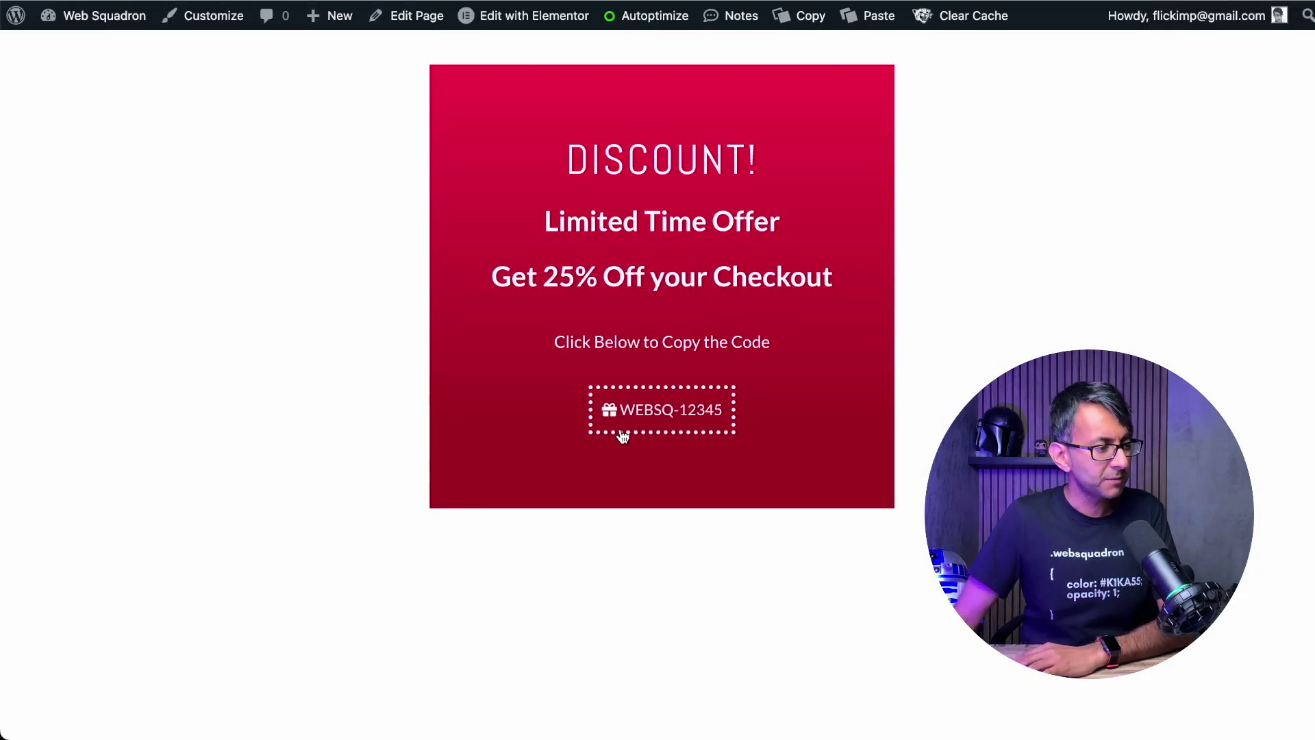
click(629, 426)
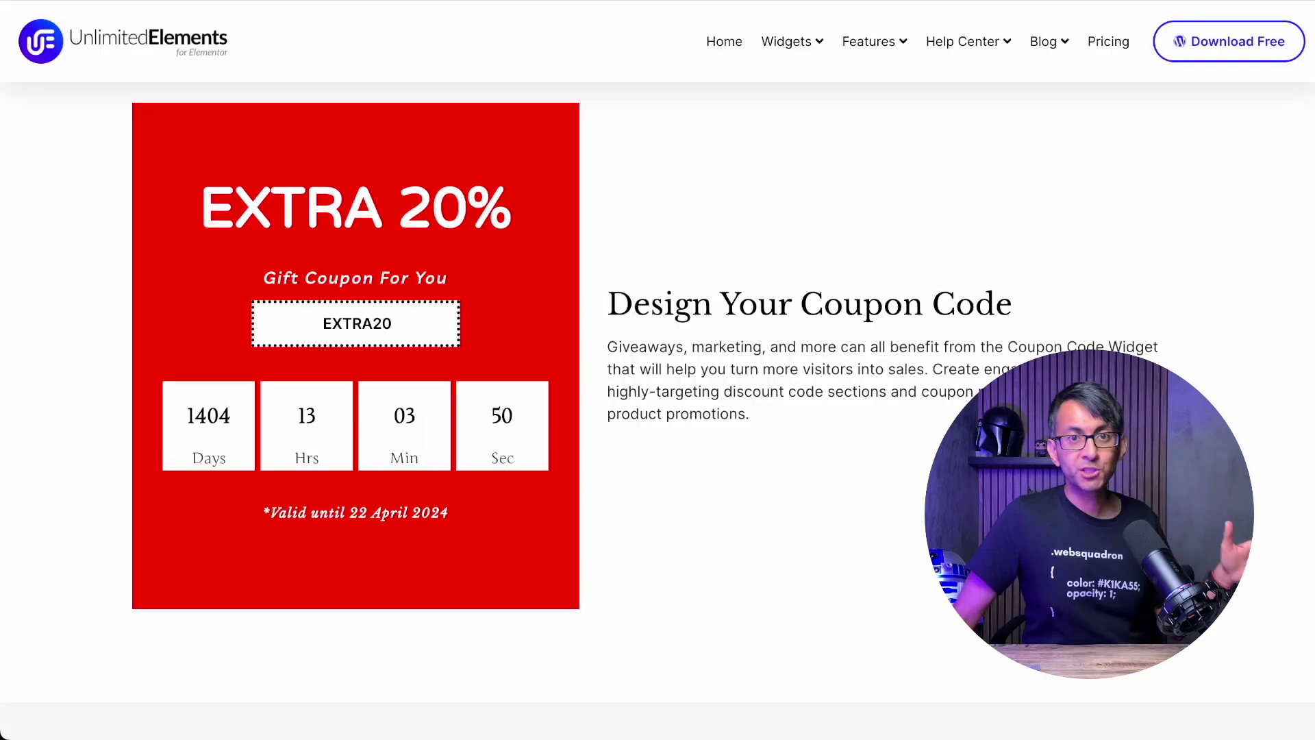
Scroll to the blue banner example and click its MegaSale2025 coupon to see 'Copied!'
scroll(657, 411, down, 6)
scroll(657, 411, down, 12)
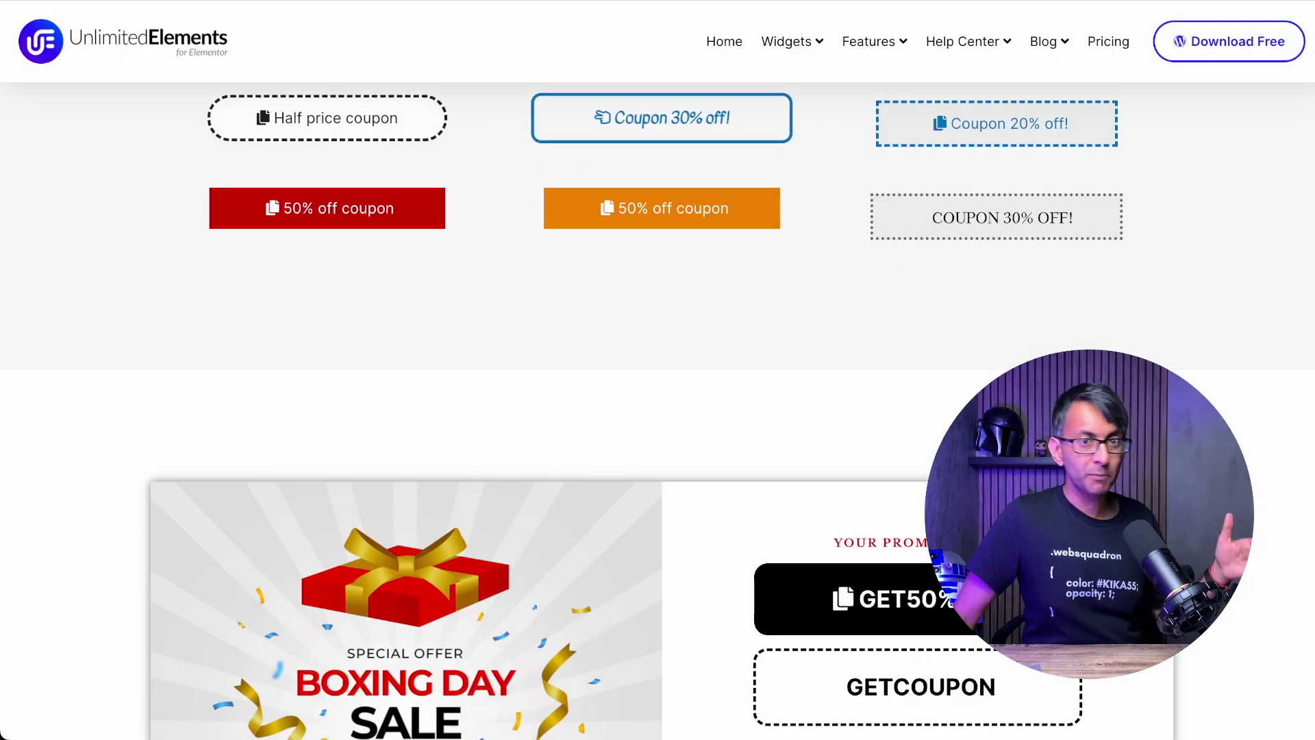
scroll(753, 308, down, 8)
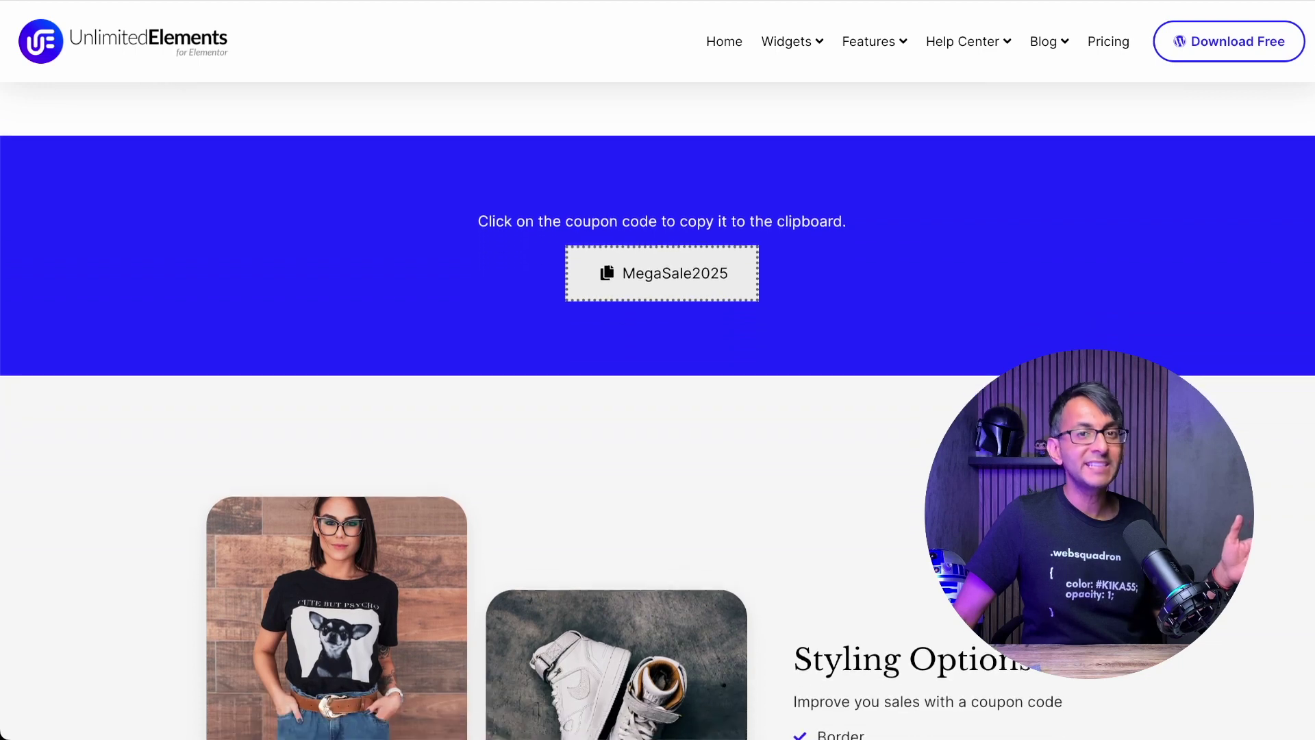
click(659, 279)
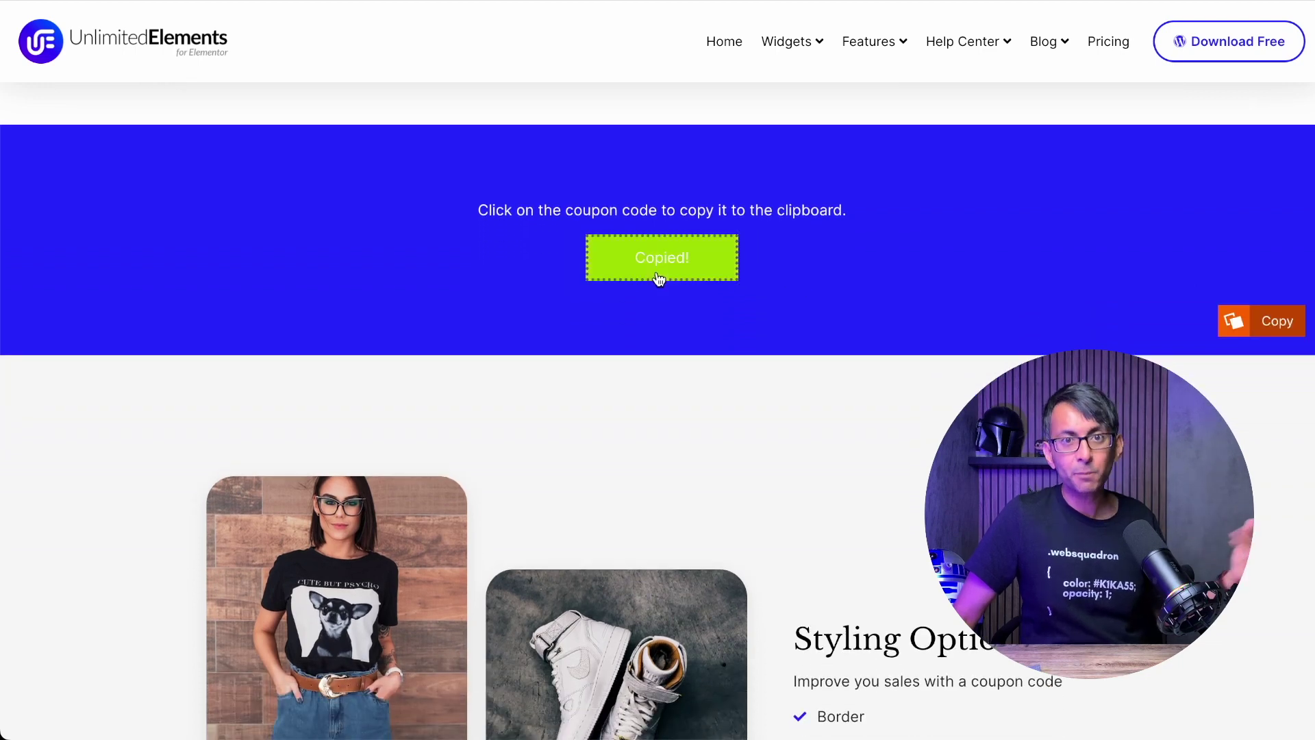